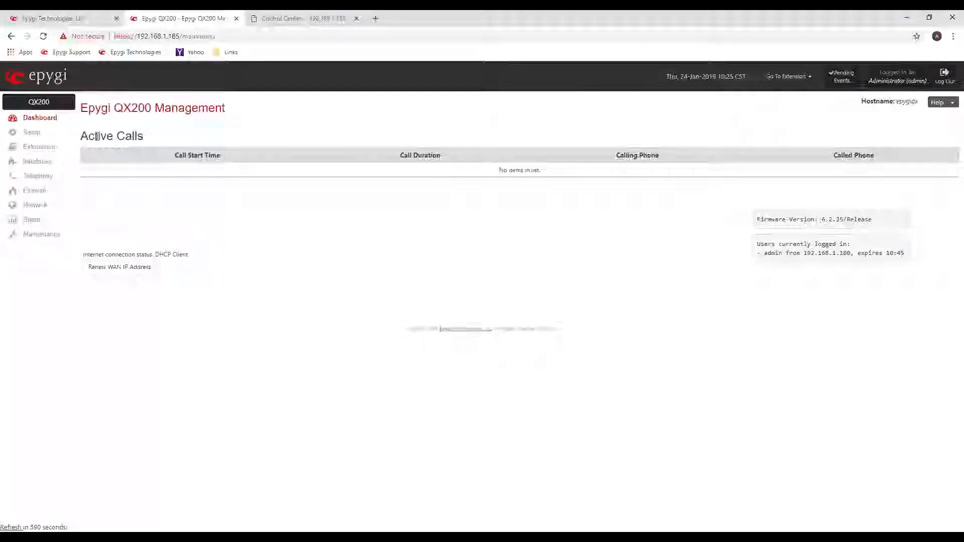
# Review the dashboard's Active Calls table and the firmware version.
pyautogui.moveTo(81, 136); pyautogui.dragTo(147, 137)
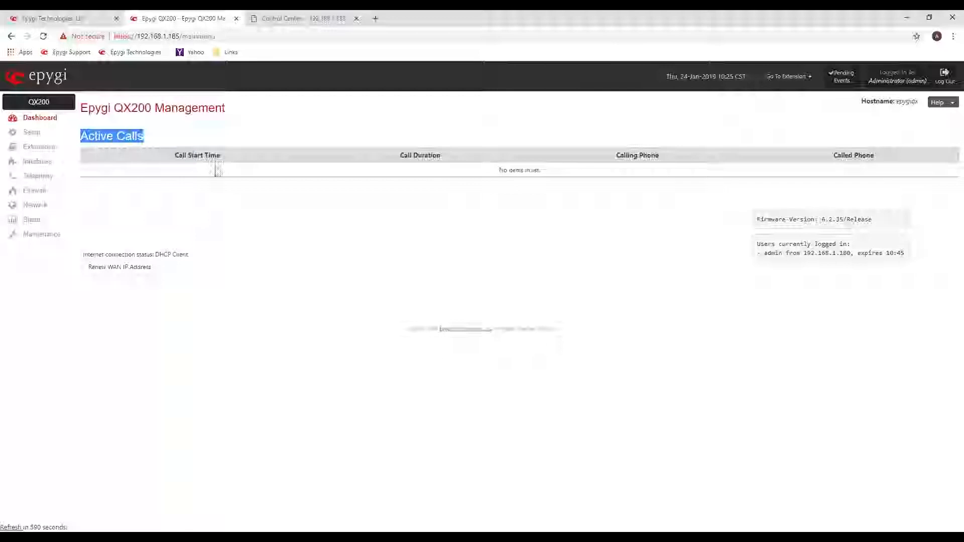
pyautogui.moveTo(216, 169); pyautogui.dragTo(351, 187)
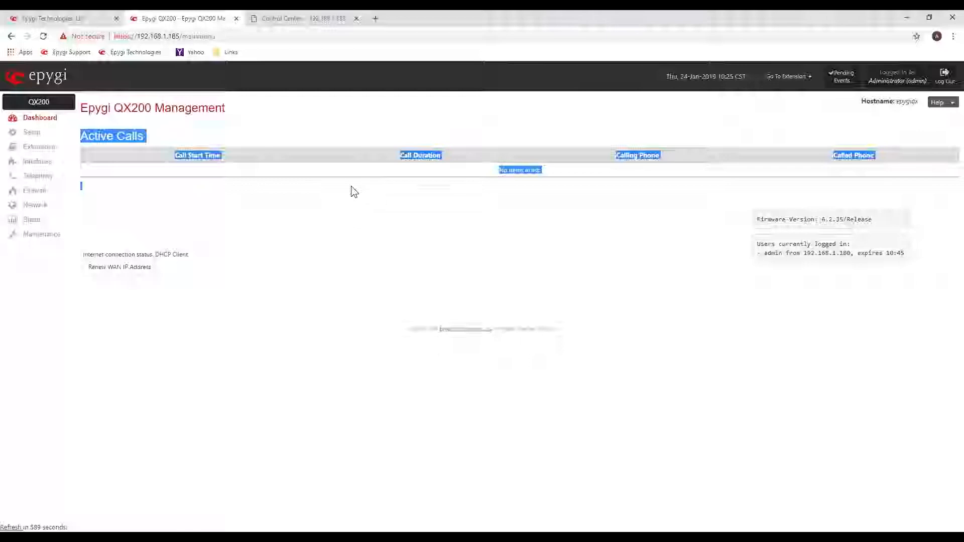
pyautogui.click(353, 191)
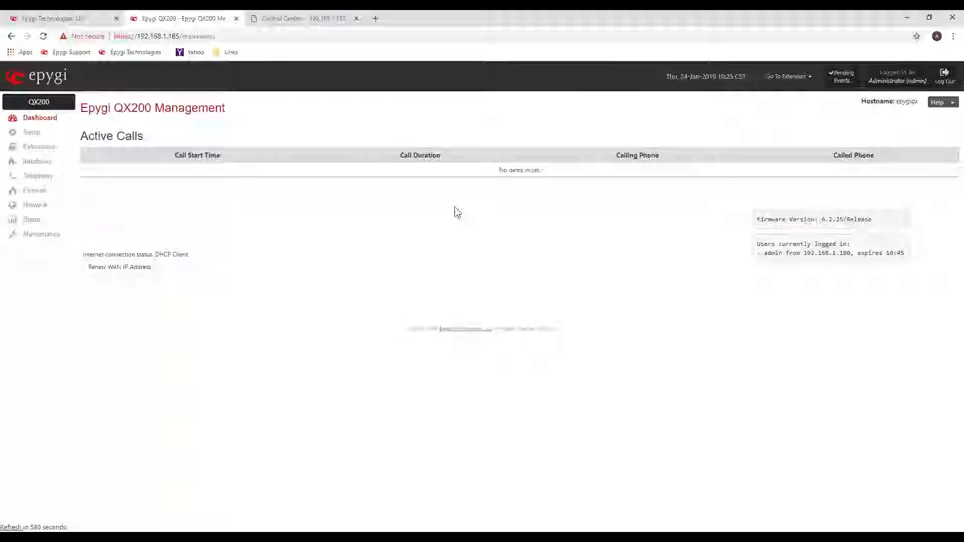
pyautogui.moveTo(761, 219); pyautogui.dragTo(872, 223)
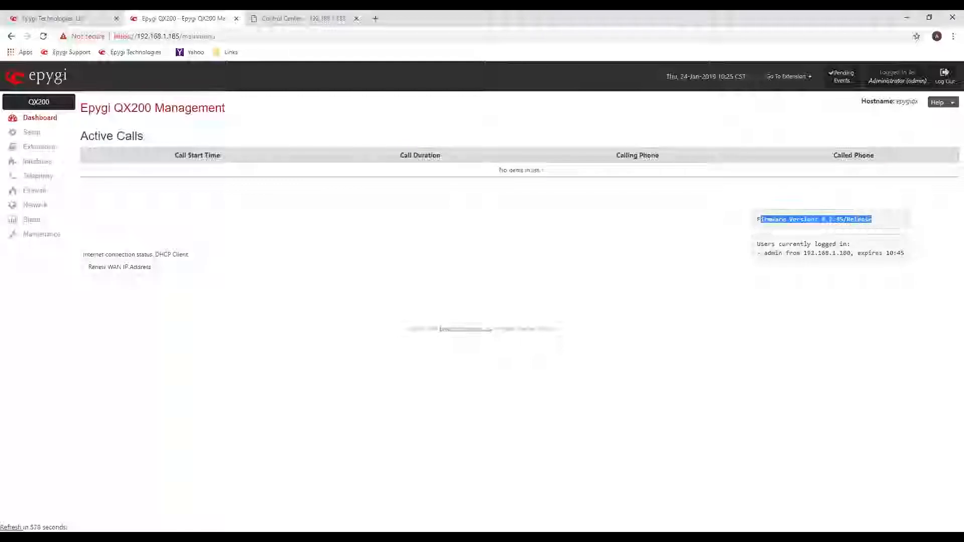
pyautogui.click(713, 203)
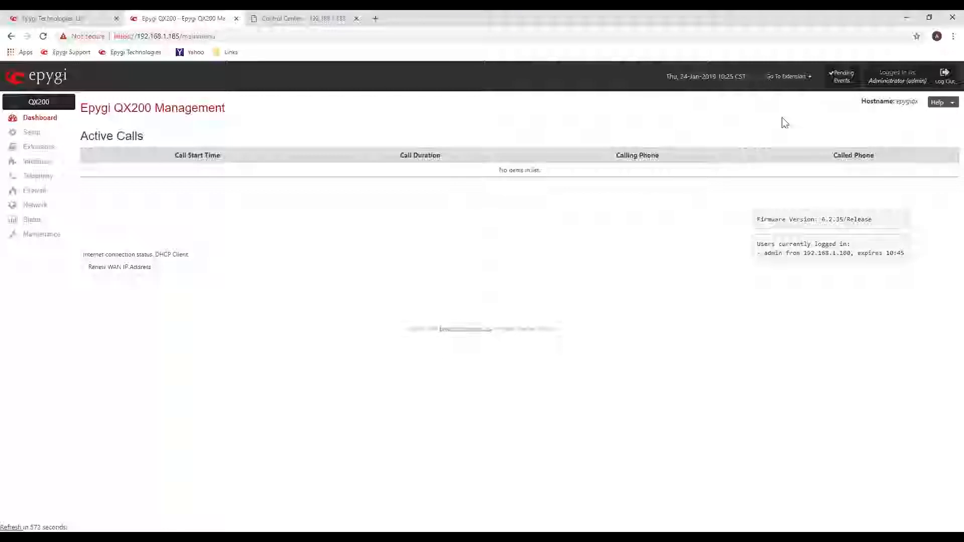
# Check the dashboard's Go To Extension shortcut and the Feature Codes entry in the help options.
pyautogui.click(811, 80)
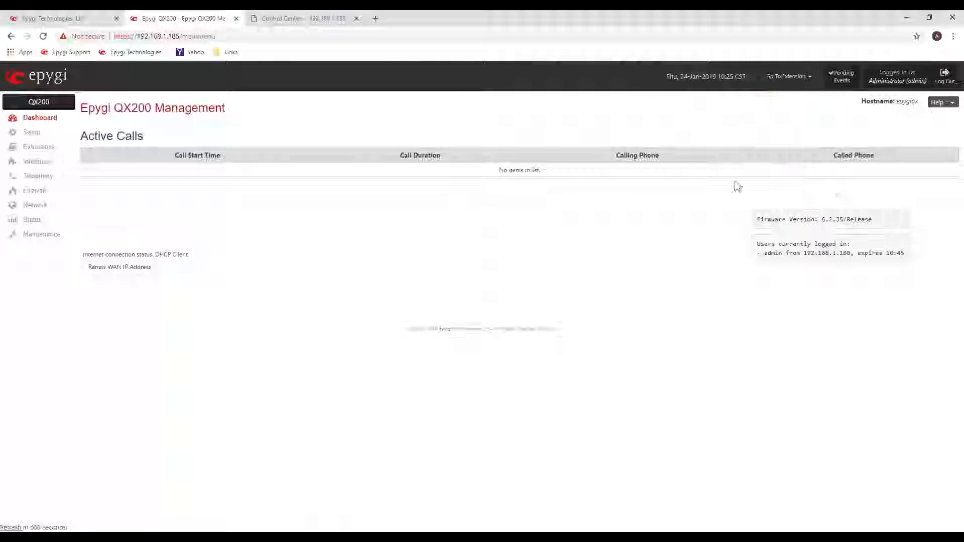
pyautogui.click(954, 103)
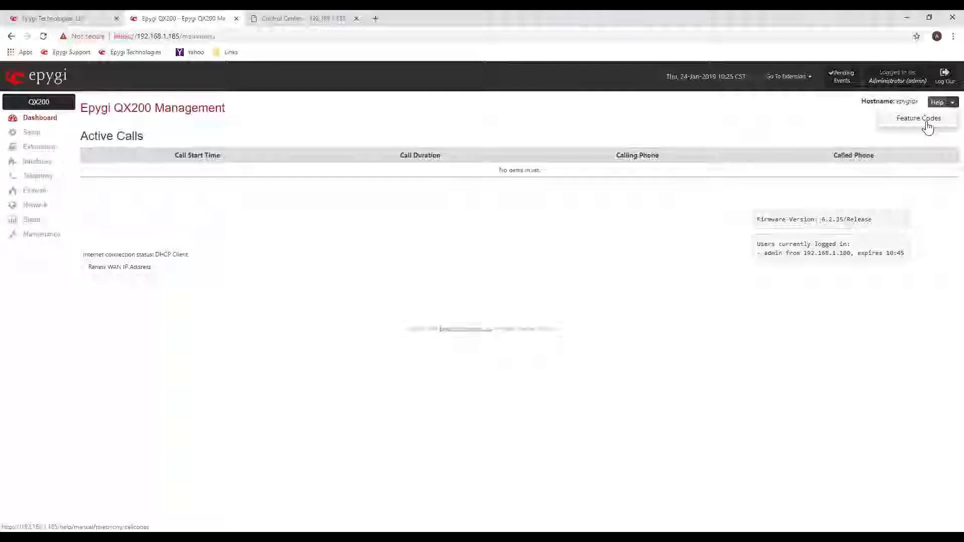
pyautogui.click(422, 236)
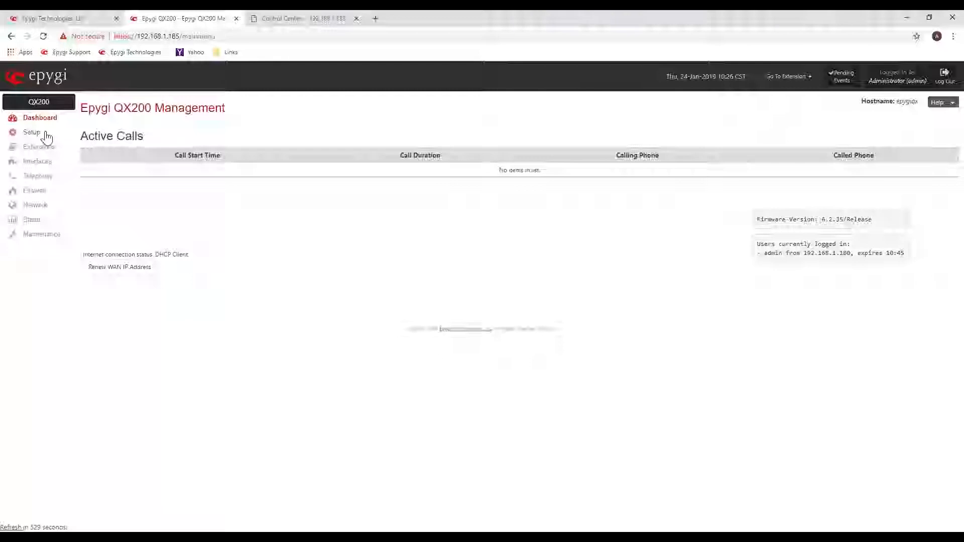
# Go through the System (LAN) configuration wizard in the basic setup as far as the DHCP settings for the LAN interface.
pyautogui.click(31, 132)
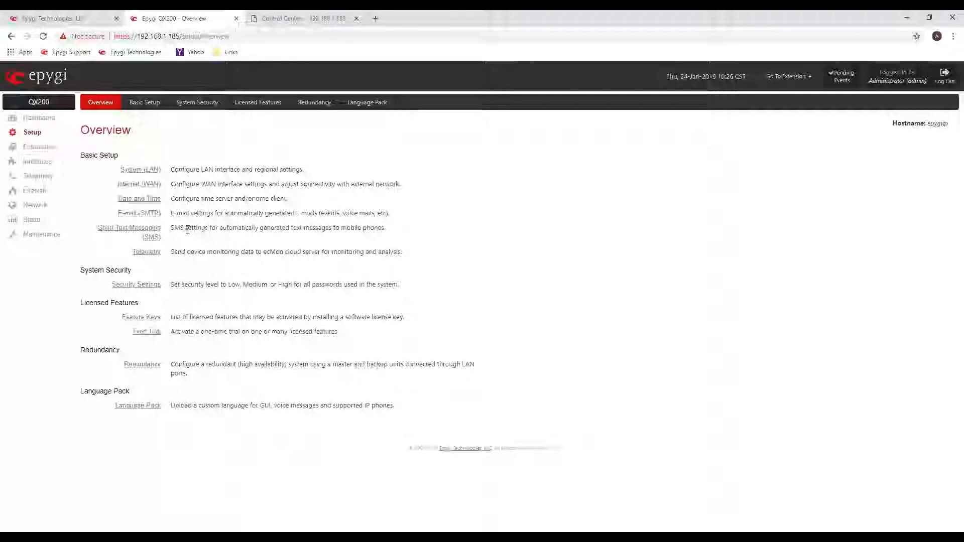
pyautogui.click(126, 181)
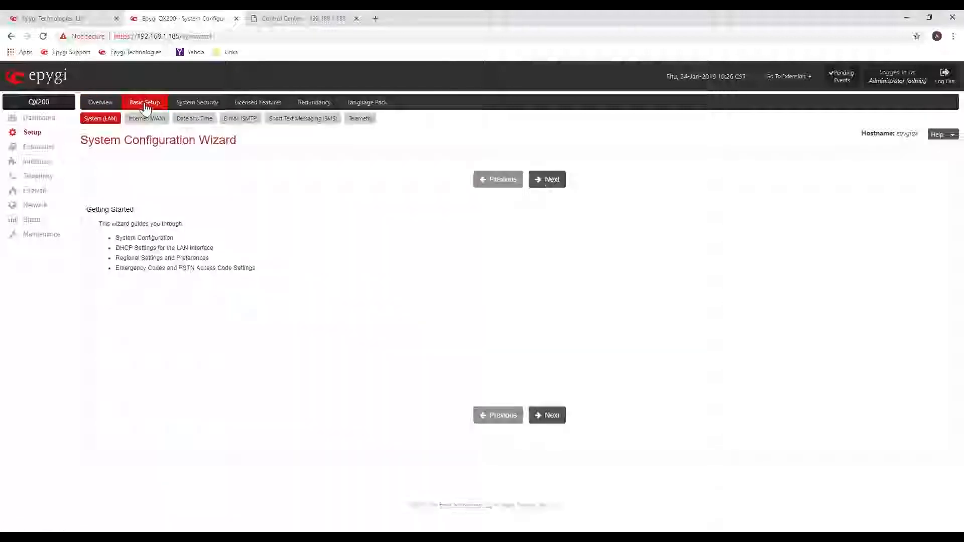
pyautogui.click(551, 184)
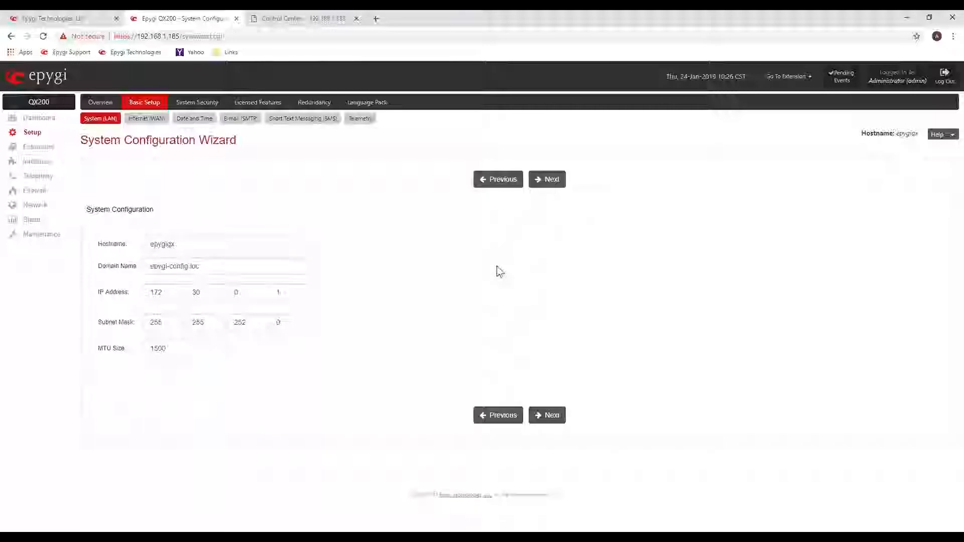
pyautogui.click(552, 181)
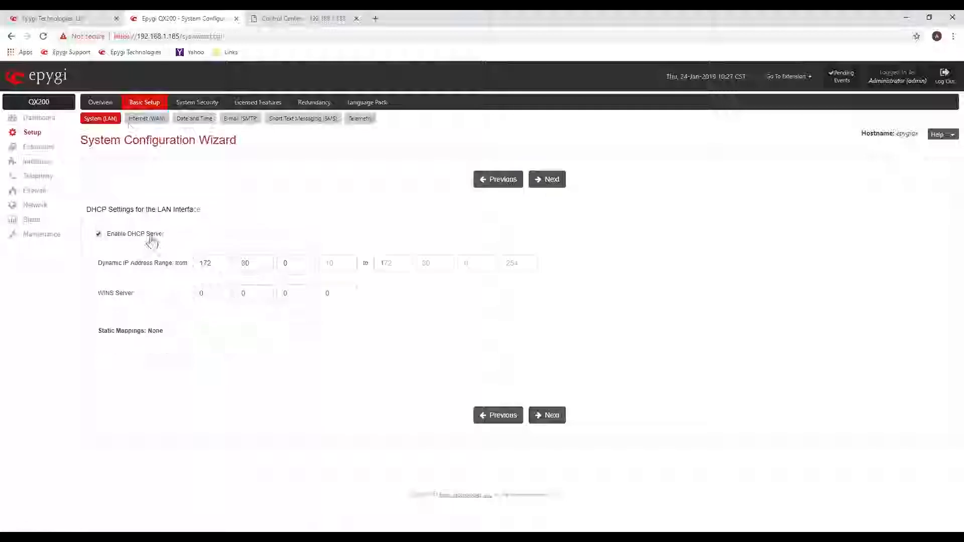
# Go through the Internet (WAN) configuration wizard, viewing the uplink configuration and the WAN IP configuration.
pyautogui.click(149, 120)
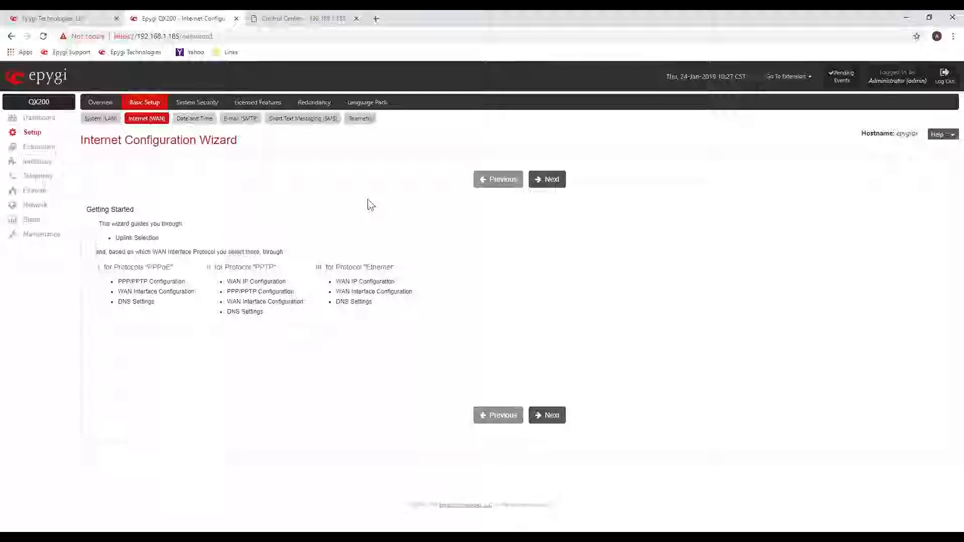
pyautogui.click(547, 180)
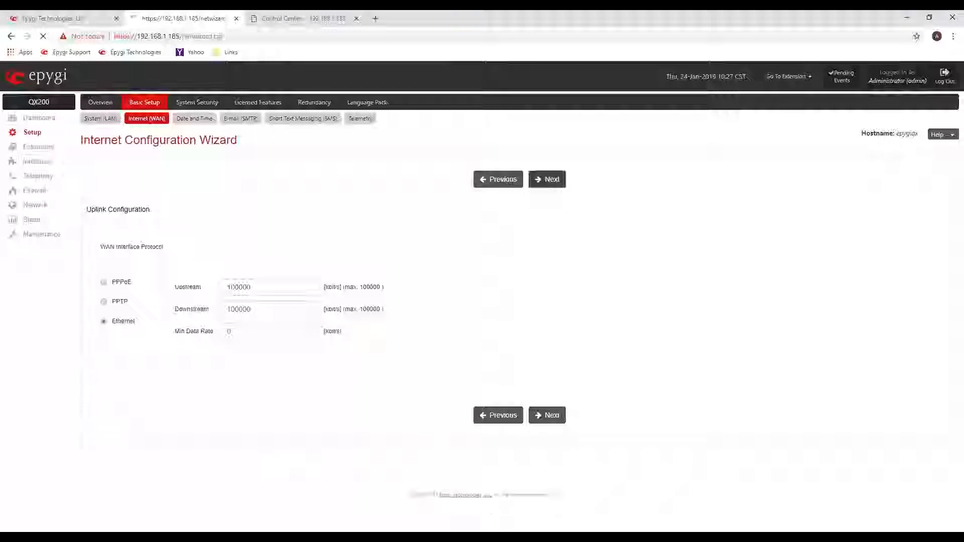
pyautogui.moveTo(211, 271); pyautogui.dragTo(121, 276)
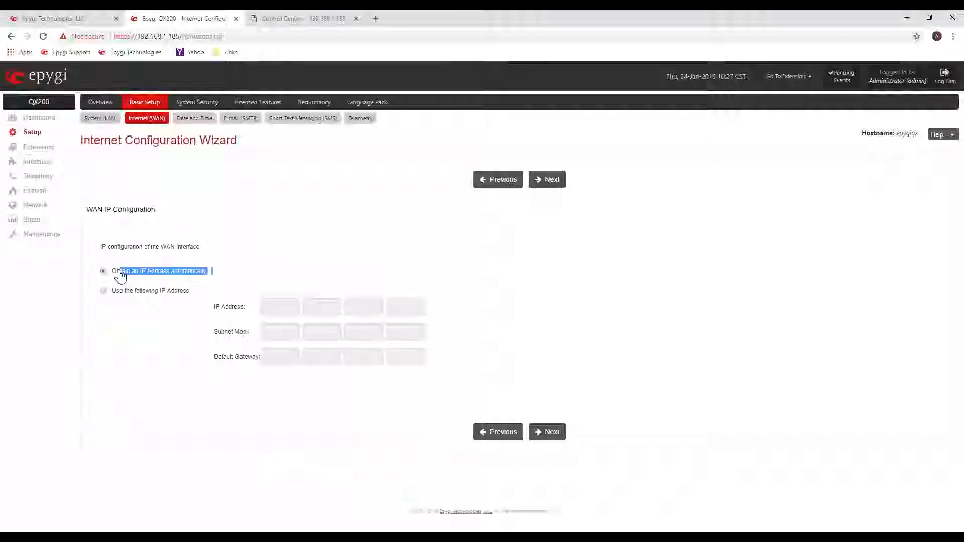
pyautogui.click(121, 276)
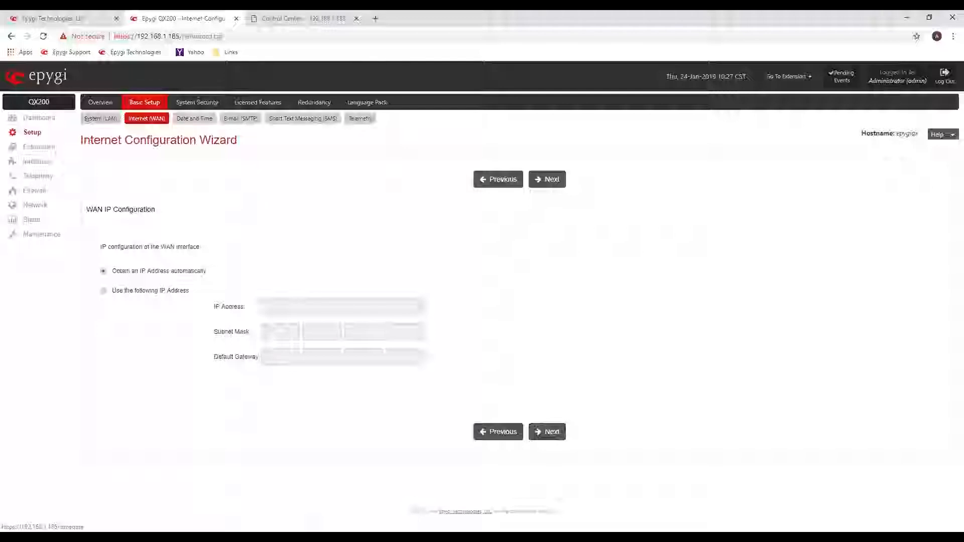
# Review the system security levels and the password requirements of the Medium level.
pyautogui.click(203, 103)
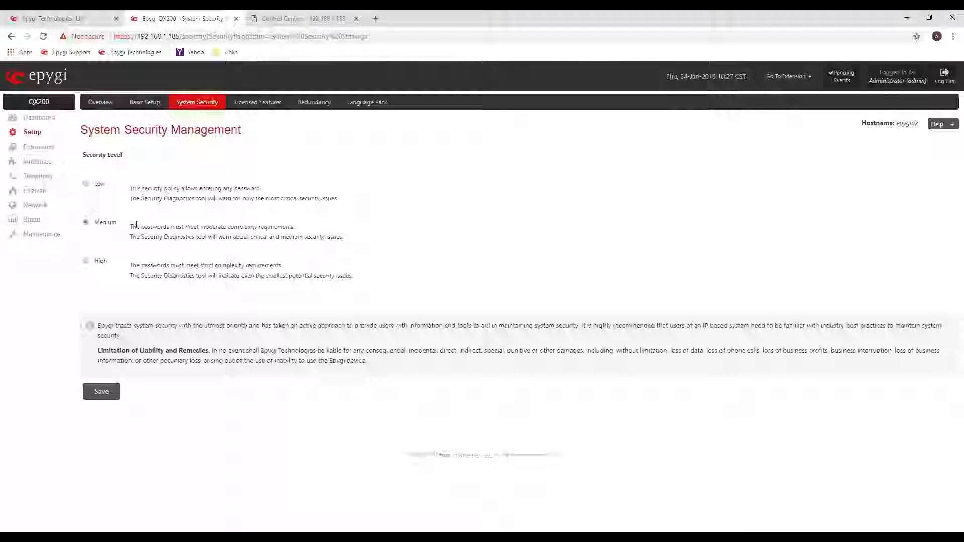
pyautogui.moveTo(132, 227); pyautogui.dragTo(230, 221)
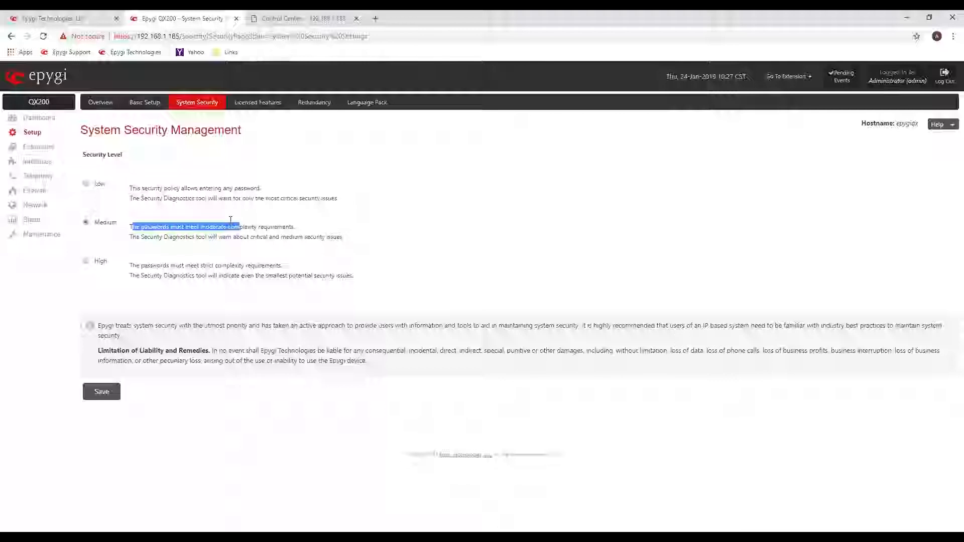
pyautogui.click(329, 146)
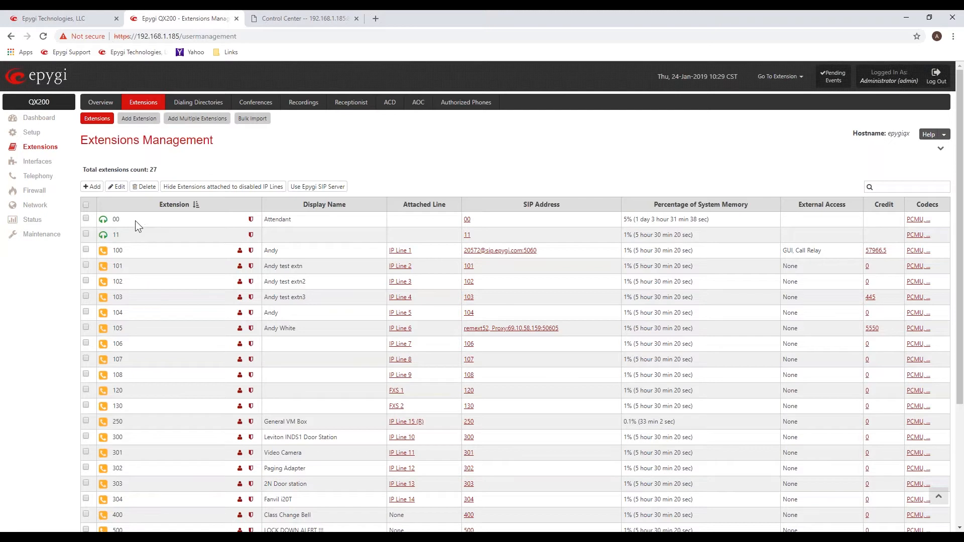
# Review the full Extensions Management list, from attendants 00 and 11 to the pickup, call park, paging and recording entries.
pyautogui.moveTo(132, 221); pyautogui.dragTo(112, 236)
pyautogui.scroll(-1, 165, 236)
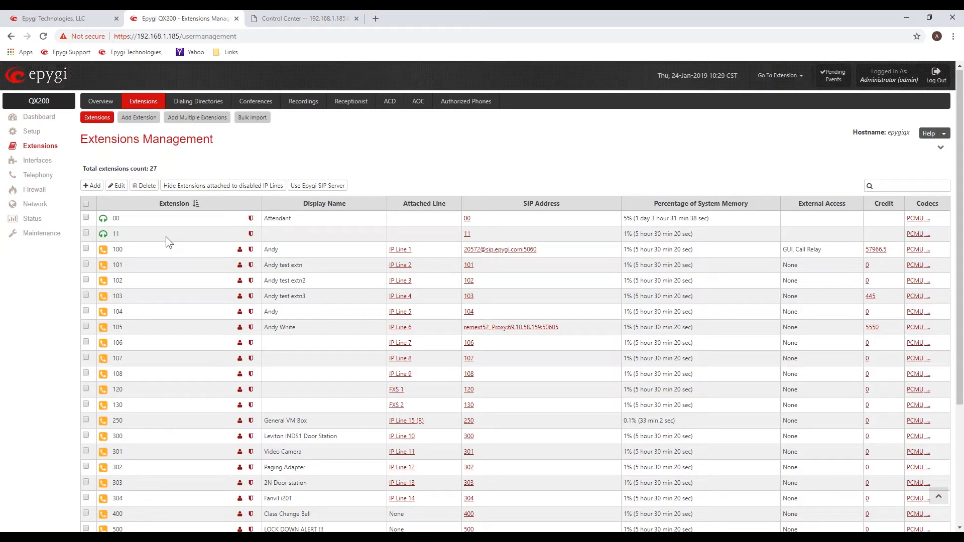
pyautogui.scroll(-3, 166, 236)
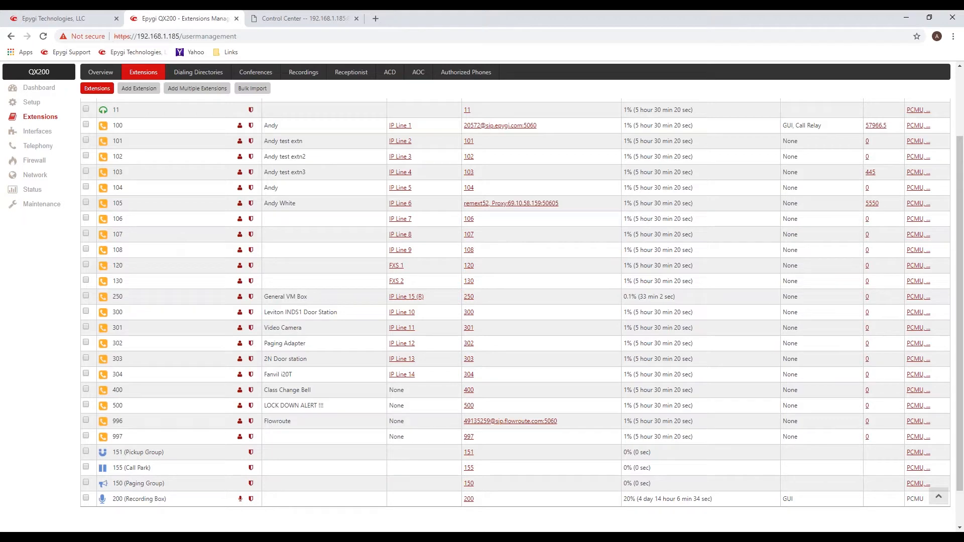
pyautogui.scroll(-1, 151, 412)
pyautogui.moveTo(164, 410); pyautogui.dragTo(127, 428)
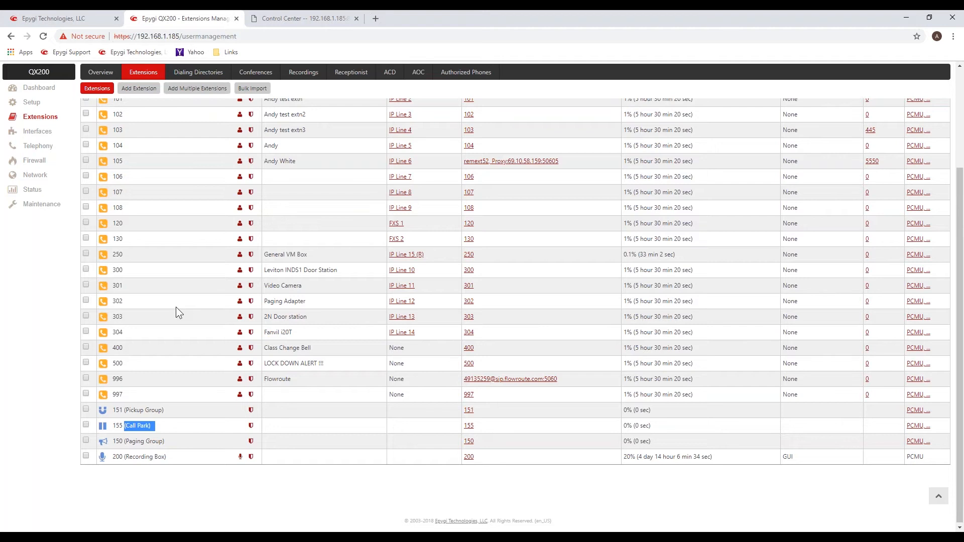
pyautogui.scroll(3, 177, 309)
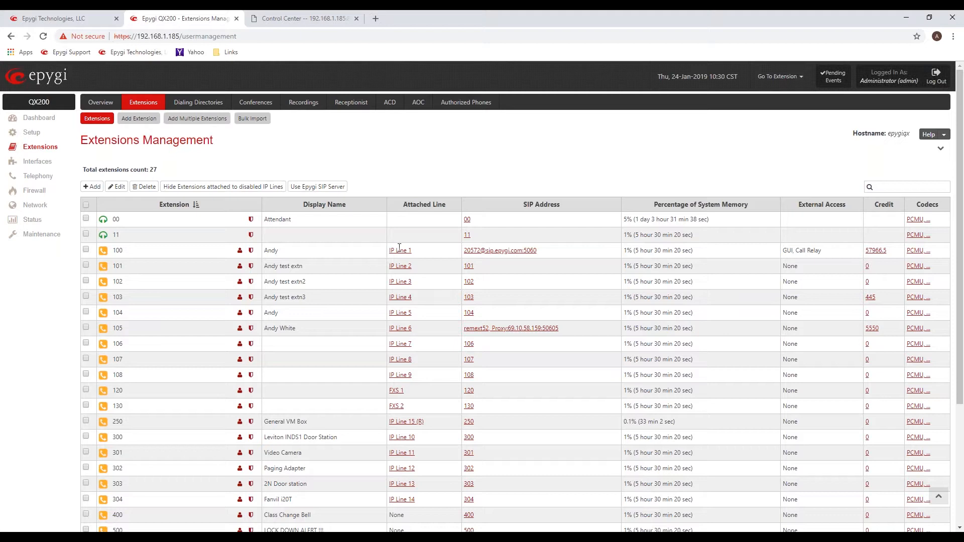
# Check the attached IP line of extension 100 and the attached FXS line of extension 120.
pyautogui.moveTo(412, 250); pyautogui.dragTo(390, 253)
pyautogui.moveTo(395, 390); pyautogui.dragTo(389, 391)
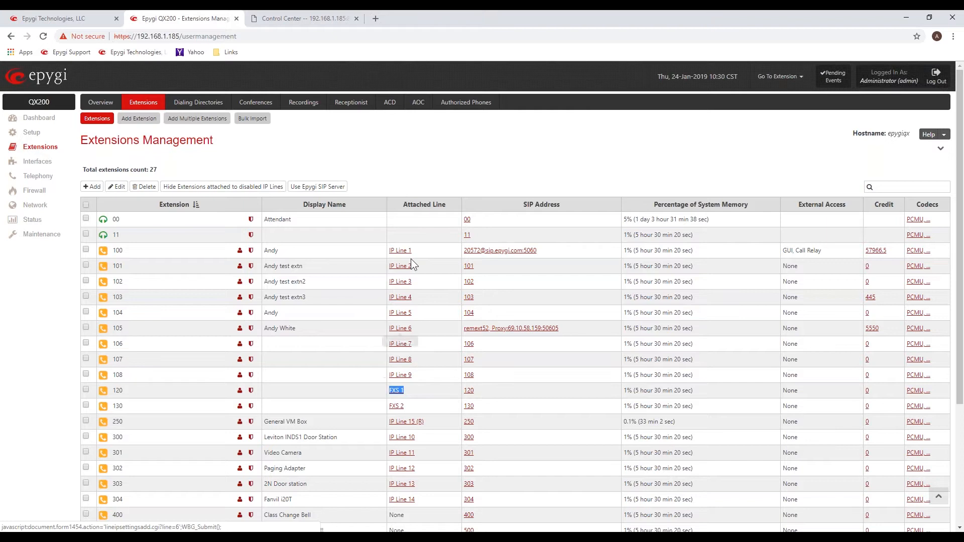
pyautogui.click(418, 230)
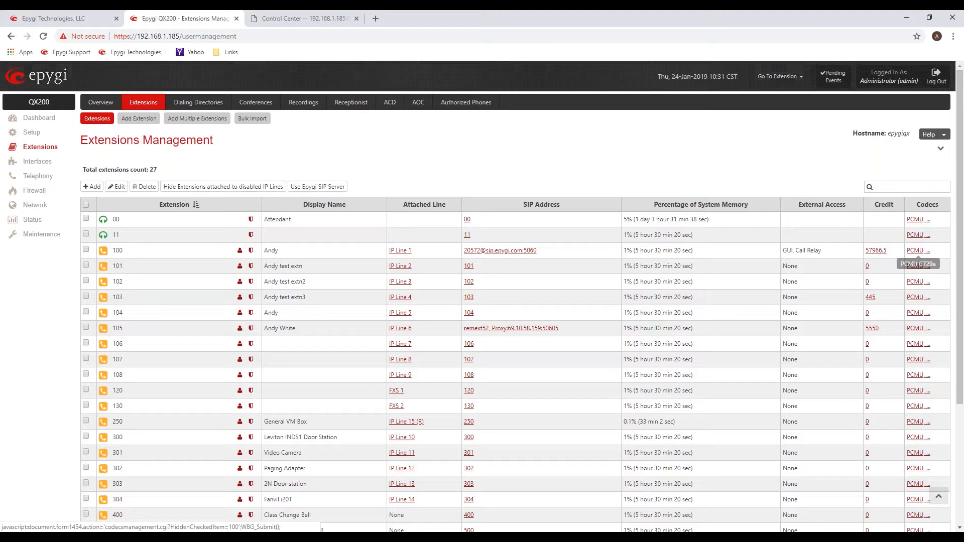
# View the codec settings of extension 100, note the preferred codec, and return to the extensions list.
pyautogui.click(918, 251)
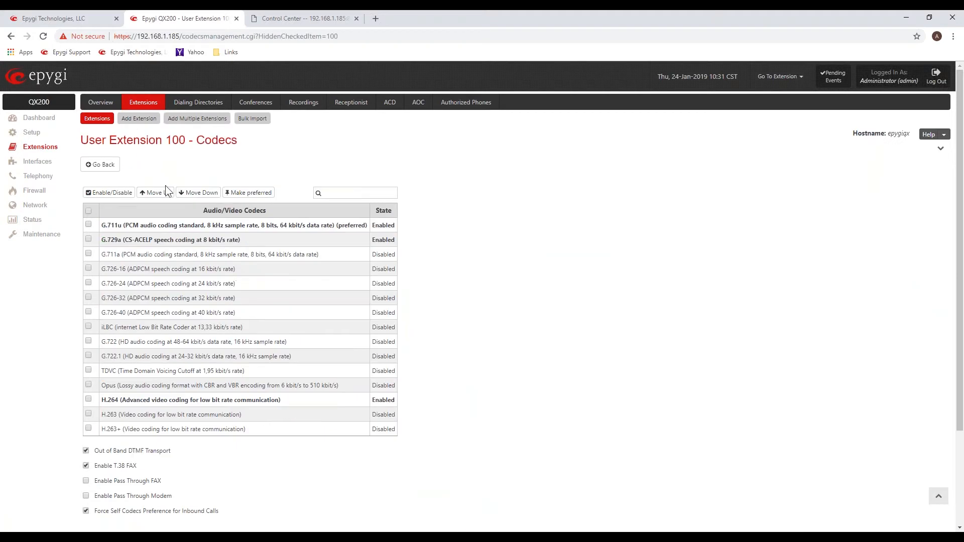
pyautogui.moveTo(280, 226); pyautogui.dragTo(369, 225)
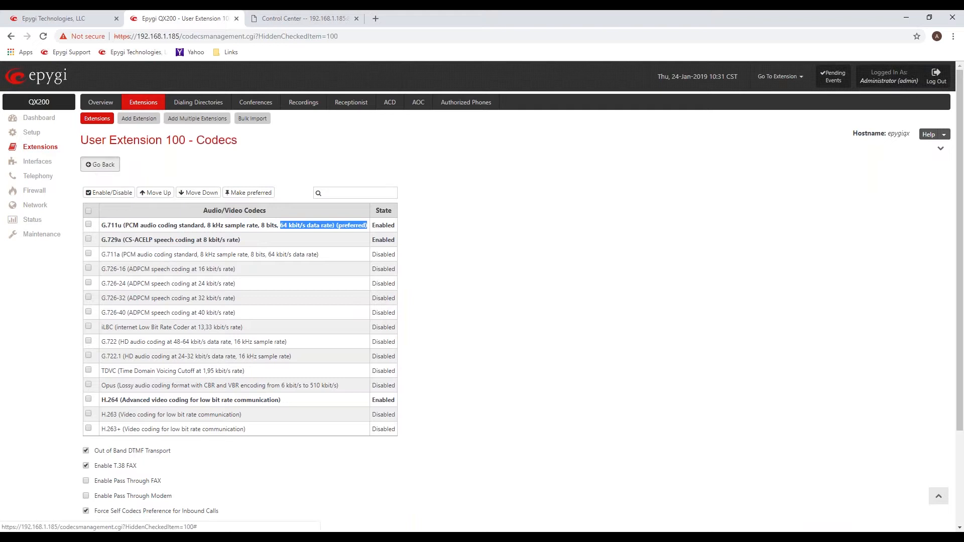
pyautogui.click(101, 165)
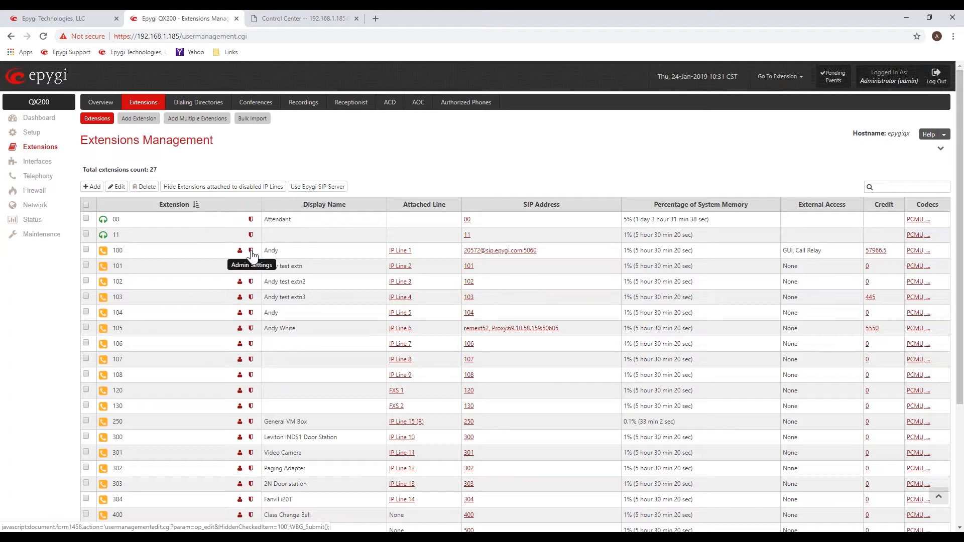
# Inspect extension 100's general admin settings, including its password field and the attached line choices, and return to the extensions list.
pyautogui.click(251, 251)
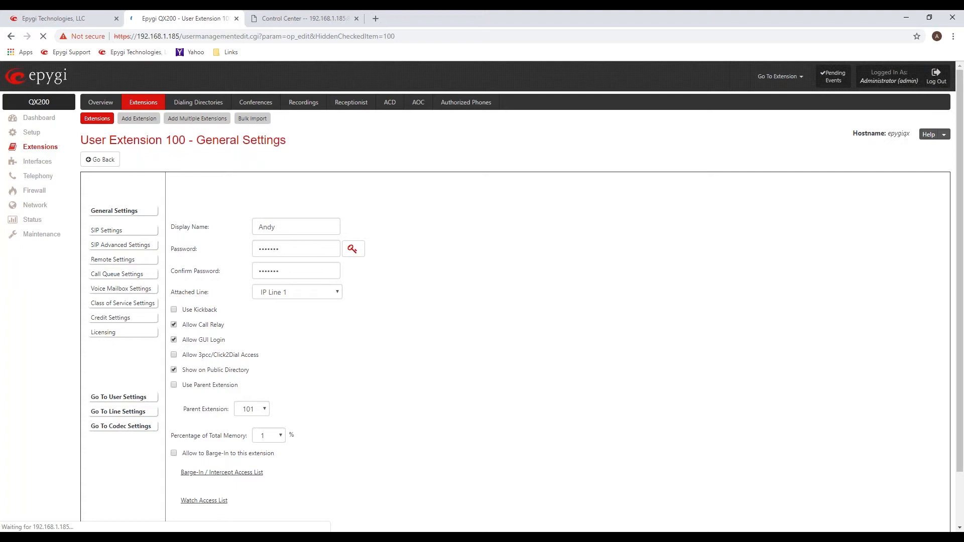
pyautogui.moveTo(296, 255); pyautogui.dragTo(181, 256)
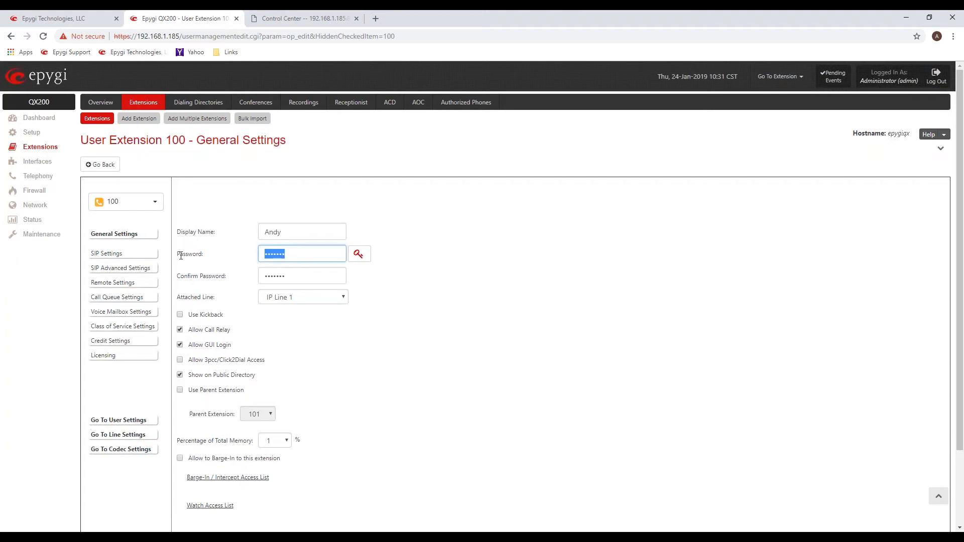
pyautogui.click(210, 299)
pyautogui.moveTo(177, 298); pyautogui.dragTo(217, 298)
pyautogui.click(343, 298)
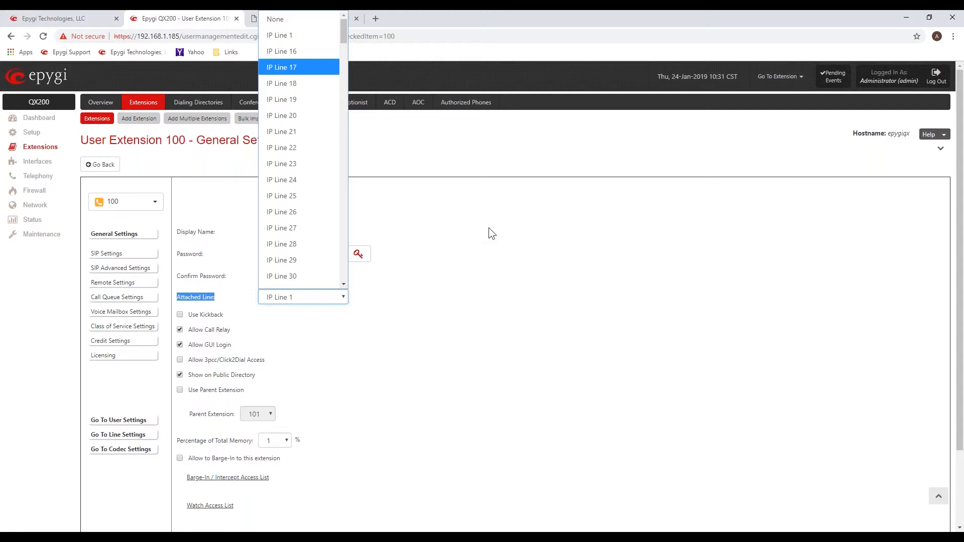
pyautogui.click(512, 255)
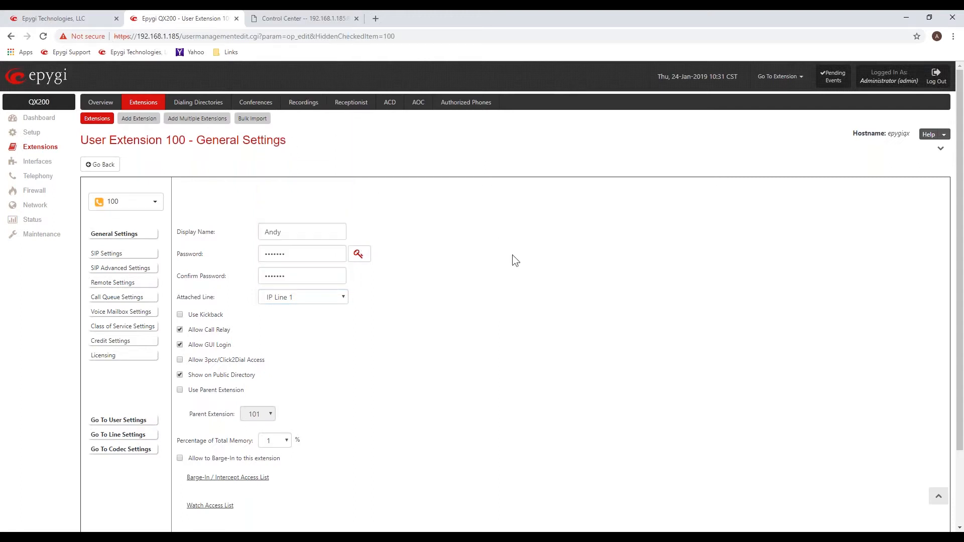
pyautogui.click(105, 165)
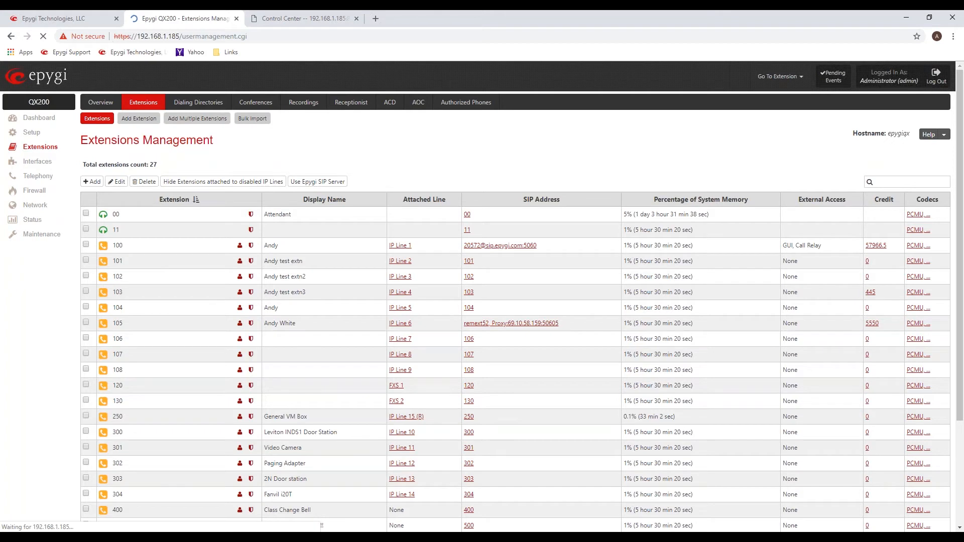
# View the IP Lines list under the interfaces and check which extension is attached to IP Line 1.
pyautogui.click(37, 161)
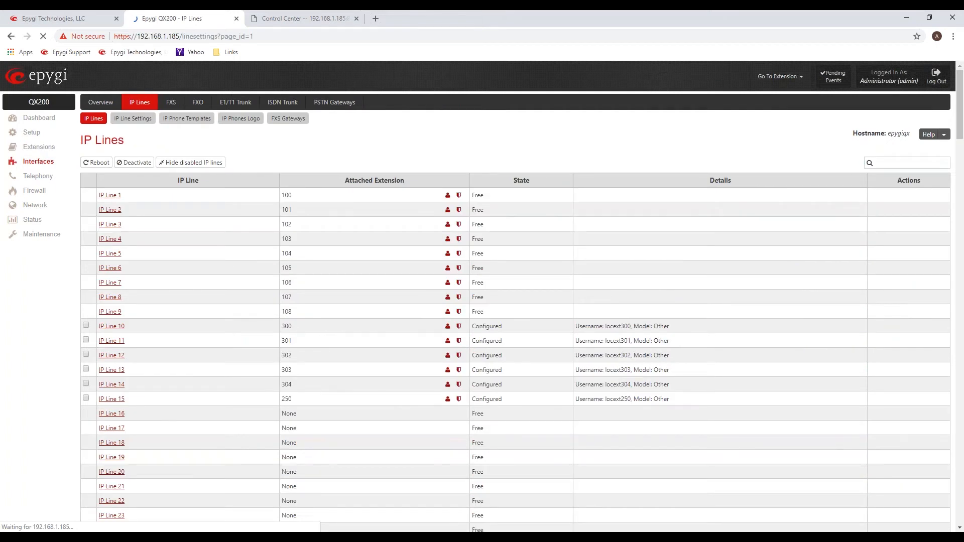
pyautogui.doubleClick(135, 200)
pyautogui.moveTo(136, 200); pyautogui.dragTo(109, 199)
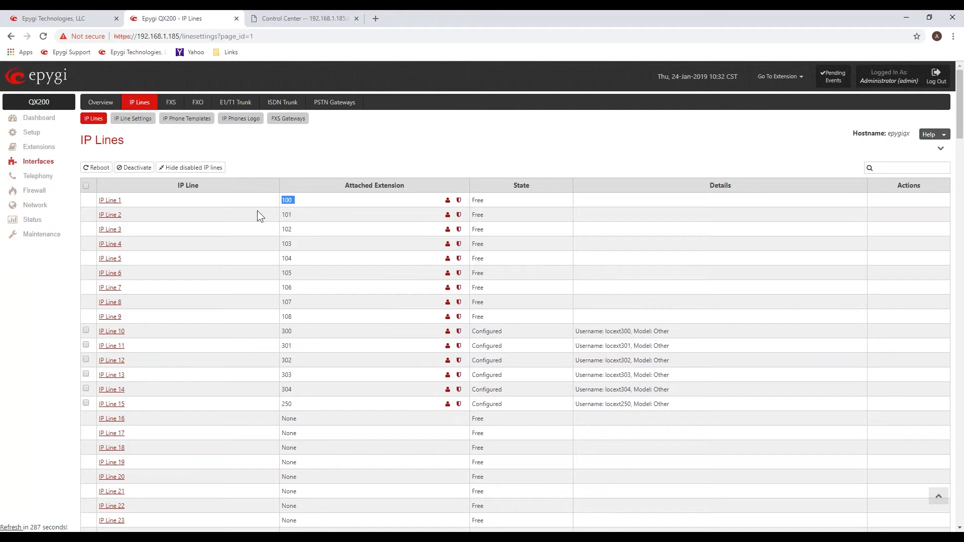
pyautogui.click(386, 156)
pyautogui.moveTo(293, 198); pyautogui.dragTo(284, 199)
pyautogui.click(310, 152)
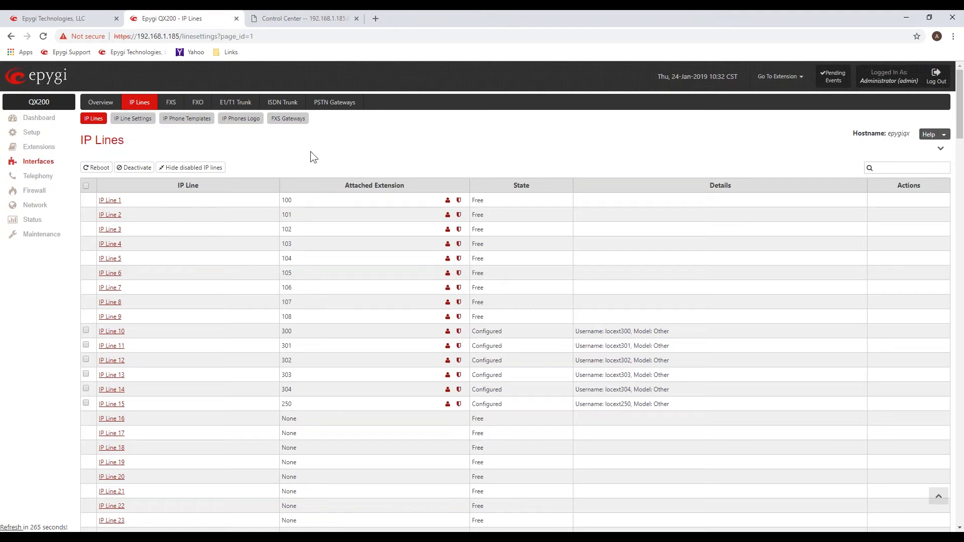
# Open the settings of IP Line 3, set it as an IP phone and choose the Fanvil X5/X5G model.
pyautogui.click(113, 235)
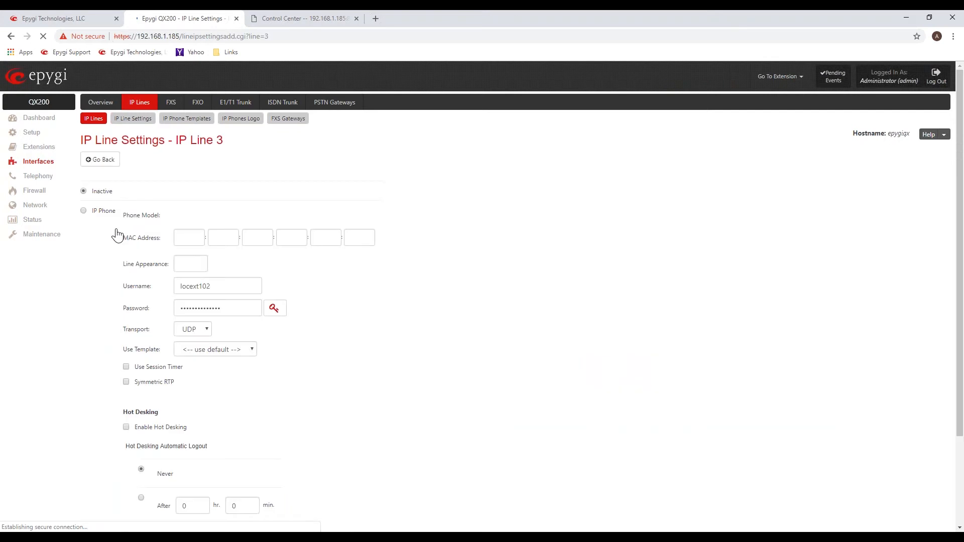
pyautogui.click(84, 233)
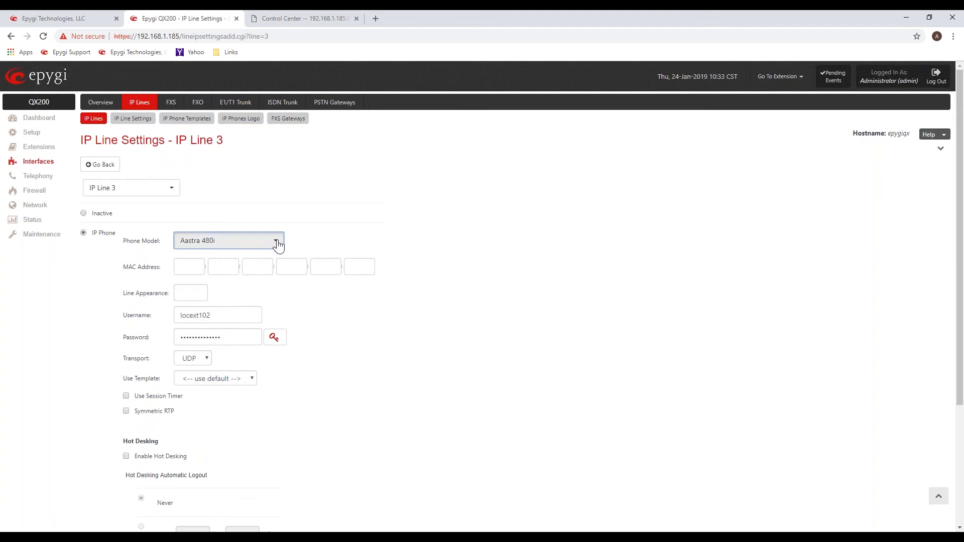
pyautogui.click(279, 245)
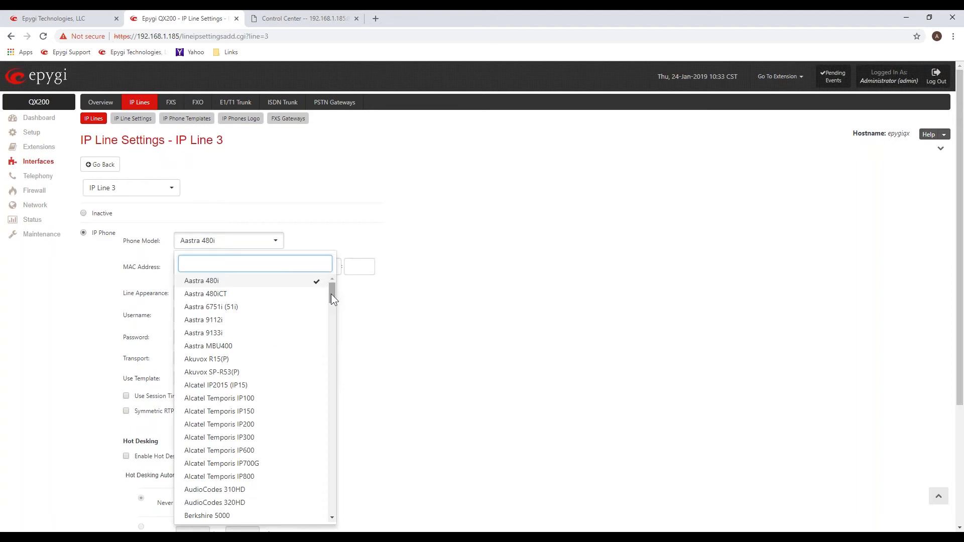
pyautogui.moveTo(331, 294); pyautogui.dragTo(330, 323)
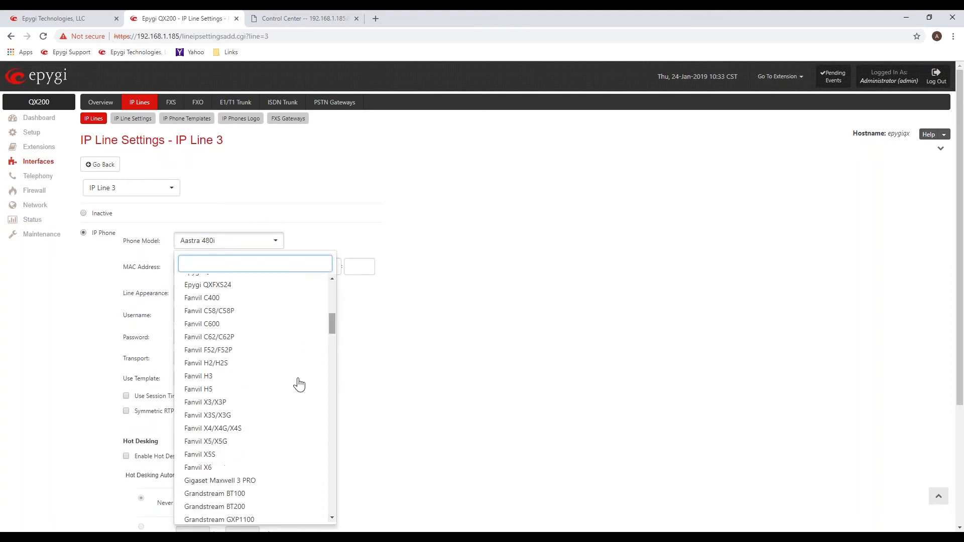
pyautogui.click(227, 447)
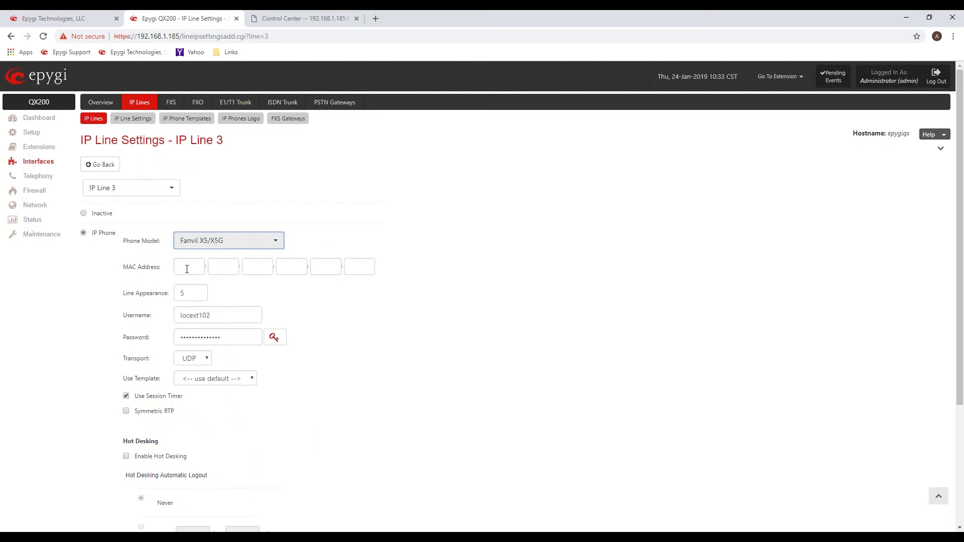
# Enter the phone's MAC address 0c:38:3e:14:9c:2a for IP Line 3.
pyautogui.click(187, 268)
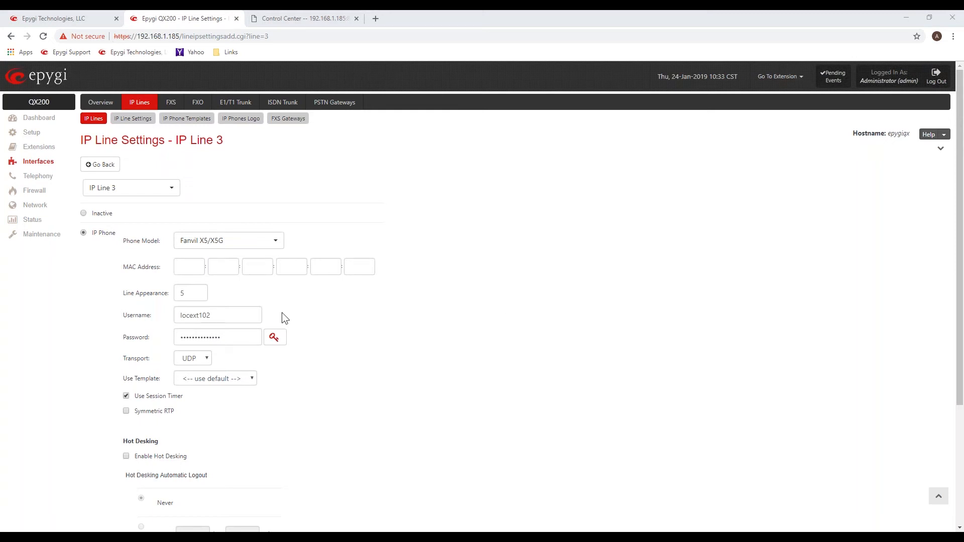
pyautogui.click(195, 264)
pyautogui.write('0c:38:3e:14:9c:2a')
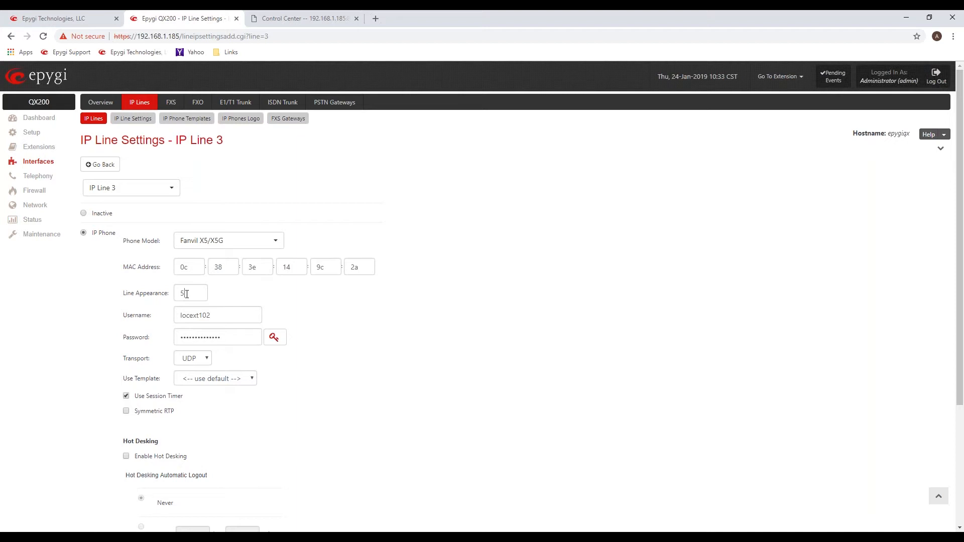
# Review the line appearance and username fields of IP Line 3.
pyautogui.doubleClick(207, 292)
pyautogui.click(263, 287)
pyautogui.moveTo(215, 317); pyautogui.dragTo(177, 316)
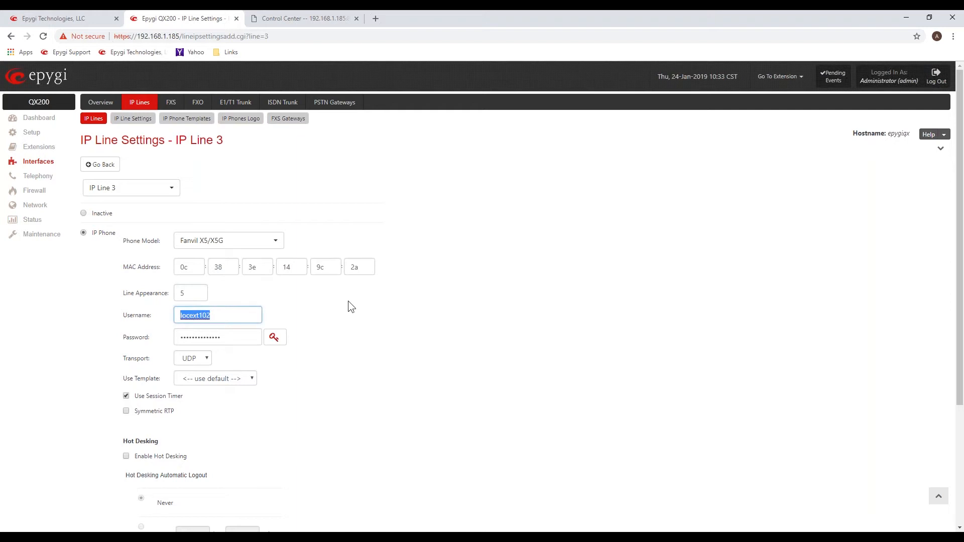
pyautogui.click(346, 301)
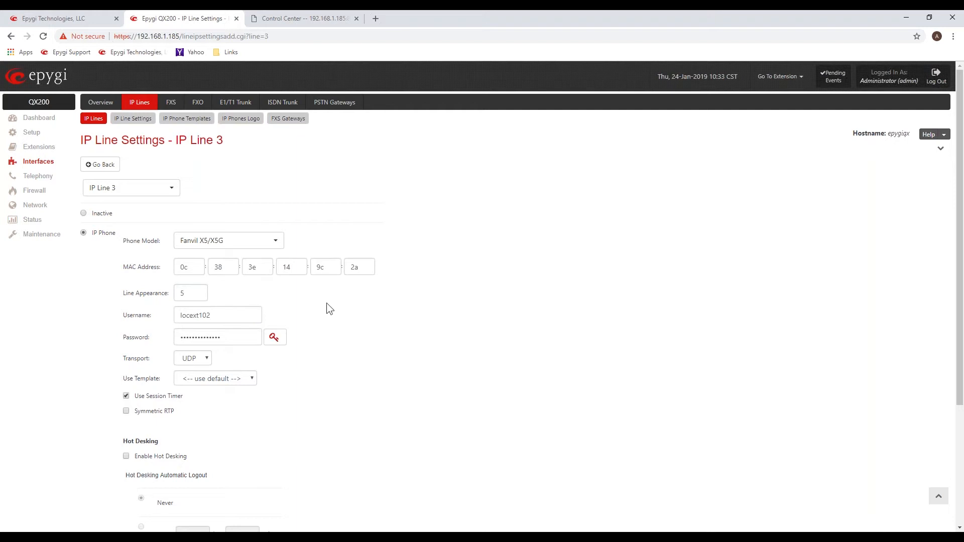
# Replace the password of IP Line 3, first trying a very short one and then a stronger one.
pyautogui.click(203, 338)
pyautogui.doubleClick(203, 338)
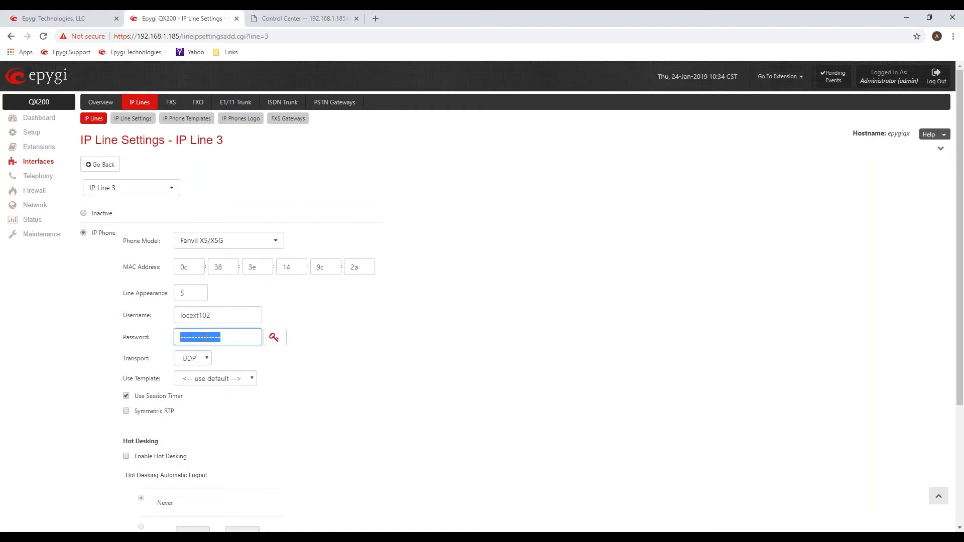
pyautogui.write('••')
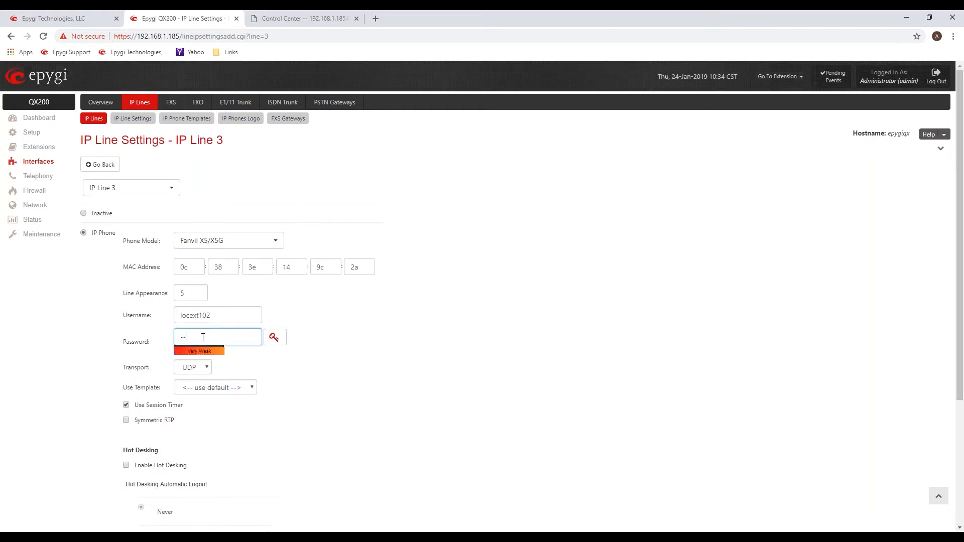
pyautogui.click(336, 307)
pyautogui.click(198, 338)
pyautogui.write('***')
pyautogui.click(353, 301)
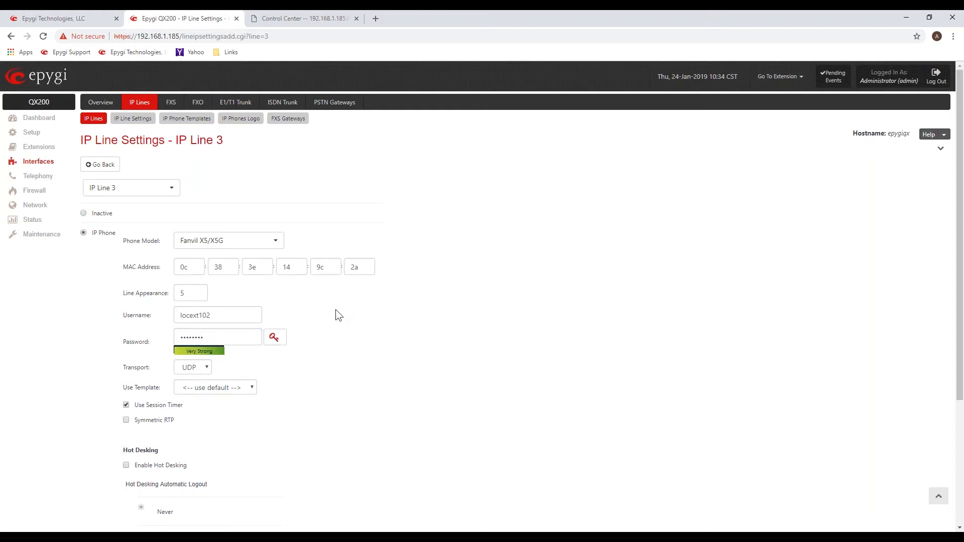
# View the list of generated passwords for IP Line 3 and close it without choosing one.
pyautogui.click(276, 340)
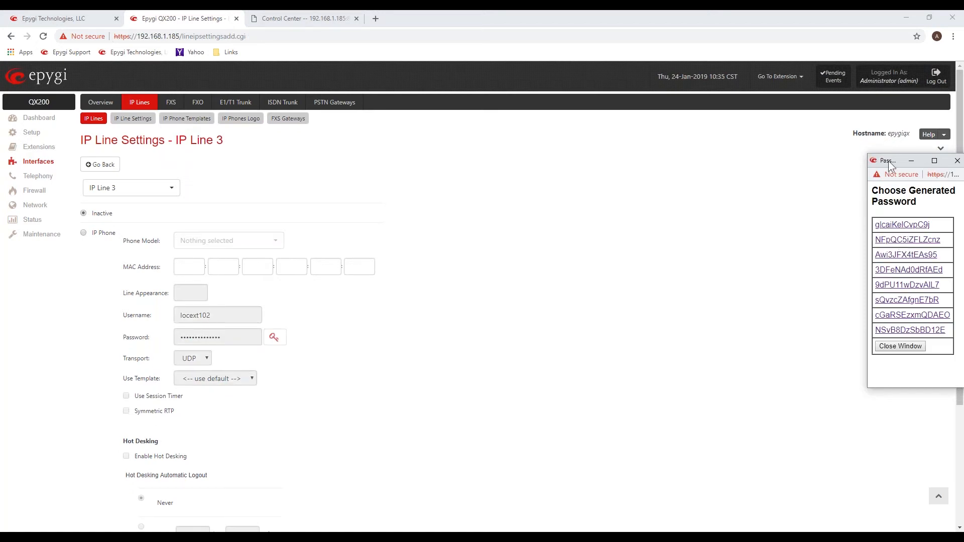
pyautogui.moveTo(888, 161); pyautogui.dragTo(445, 150)
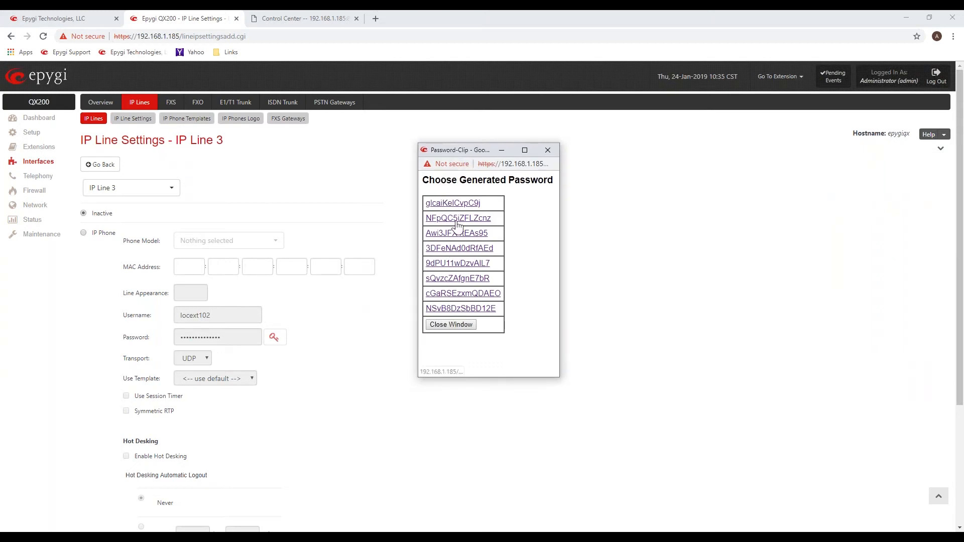
pyautogui.click(548, 150)
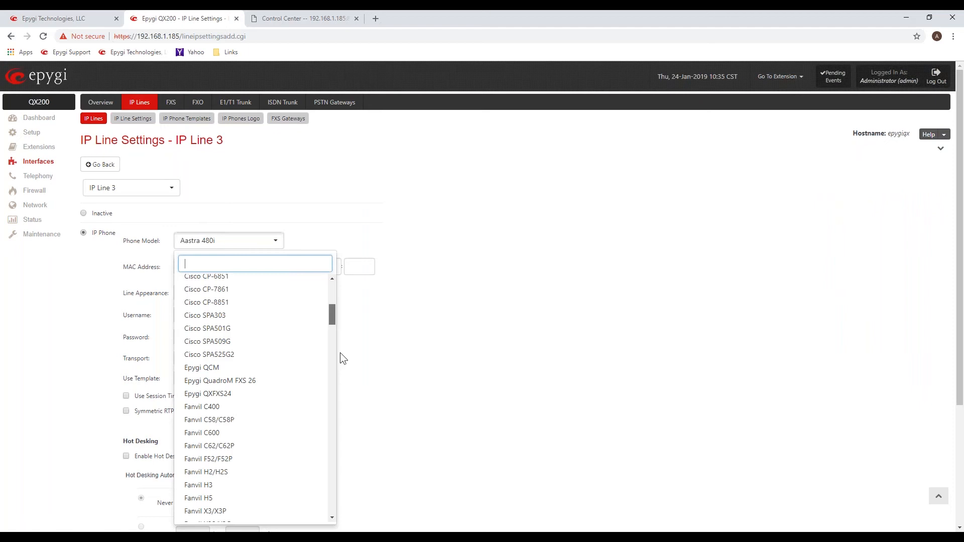
# Configure IP Line 3 as a Fanvil X5/X5G phone with MAC address 0c:38:3e:14:9c:2a and save the settings.
pyautogui.scroll(-8, 339, 353)
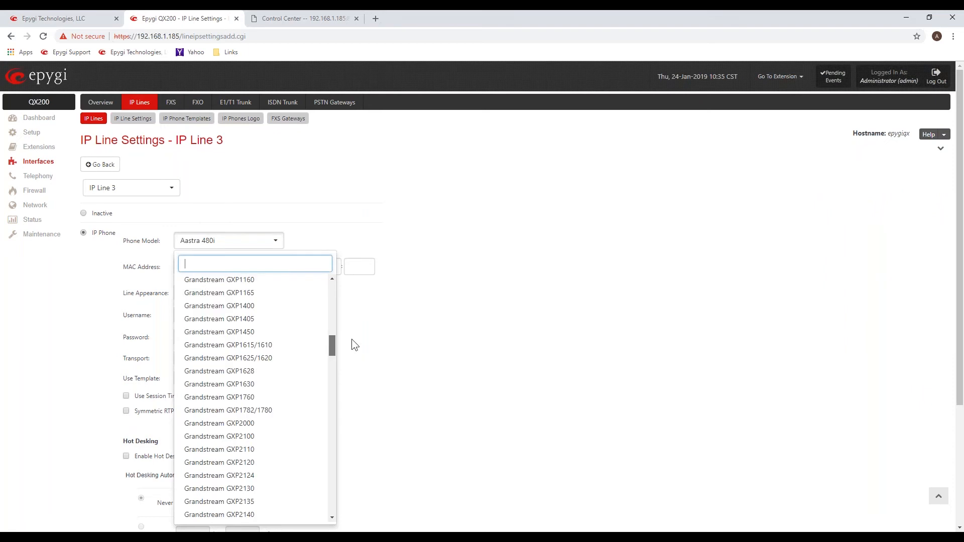
pyautogui.scroll(4, 228, 376)
pyautogui.click(228, 376)
pyautogui.click(193, 268)
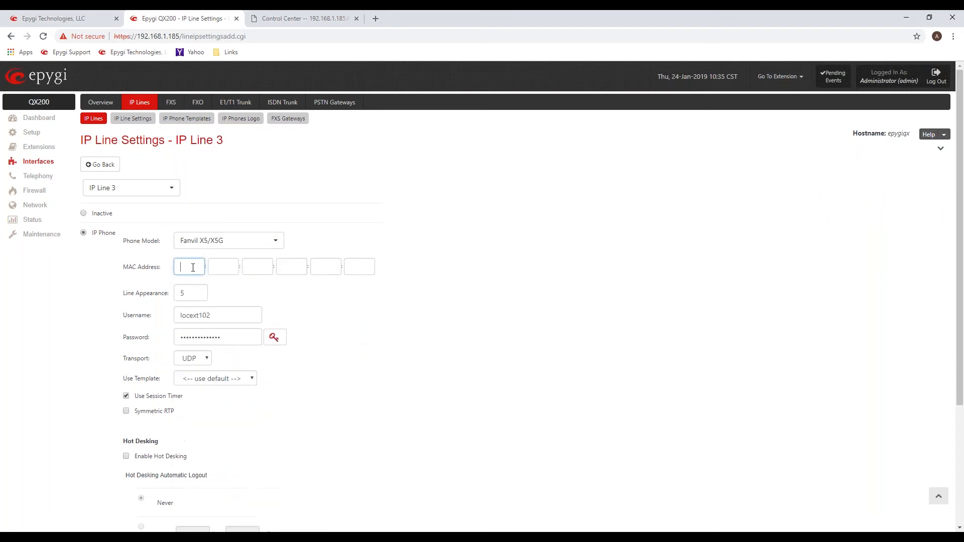
pyautogui.write('0c:38:3e:14:9c:2a')
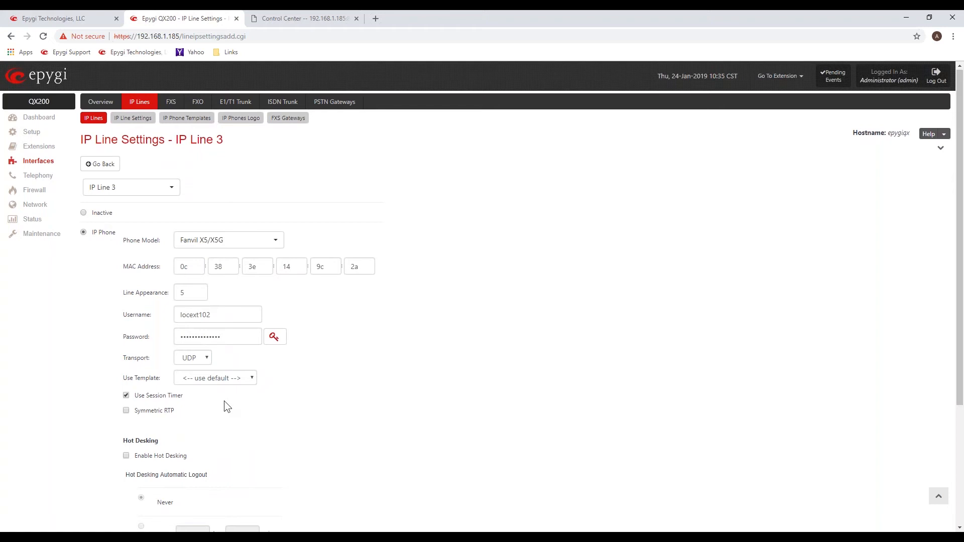
pyautogui.scroll(-5, 312, 324)
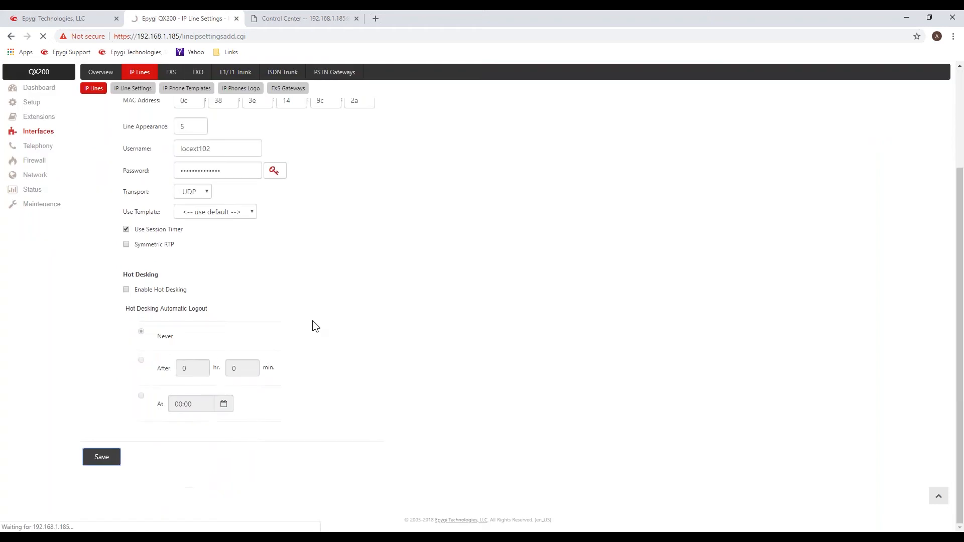
pyautogui.scroll(5, 312, 324)
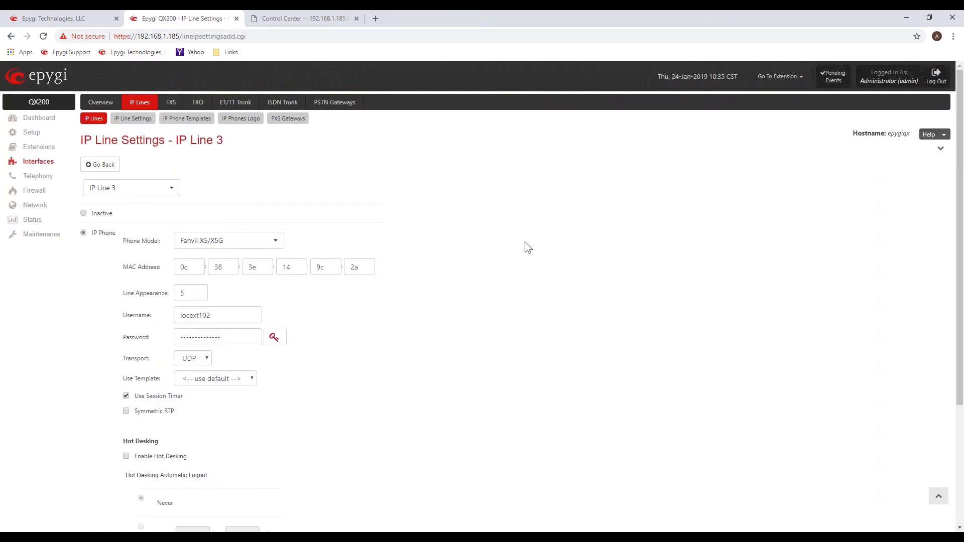
# Return to the IP Lines list and examine the model, MAC address and template details of IP Line 1.
pyautogui.click(97, 129)
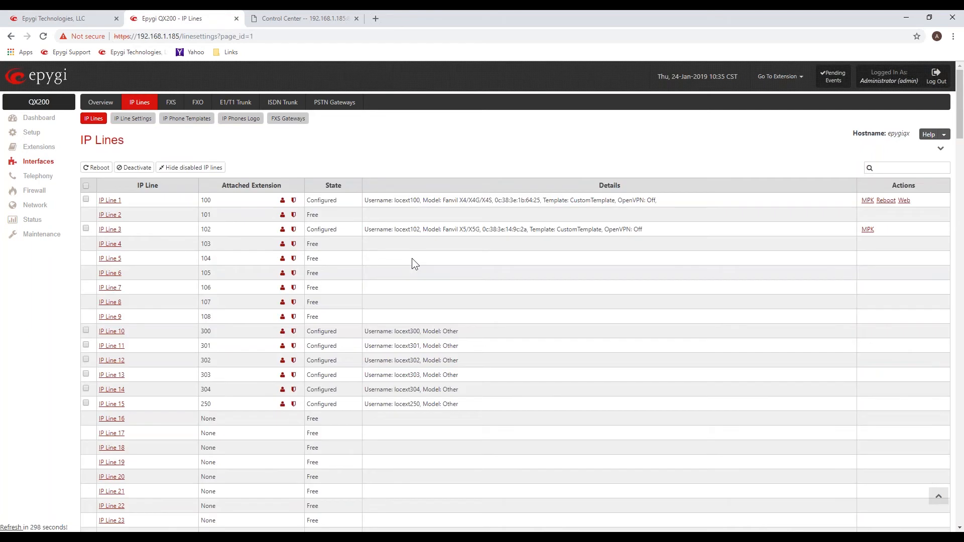
pyautogui.moveTo(657, 199); pyautogui.dragTo(530, 201)
pyautogui.click(460, 200)
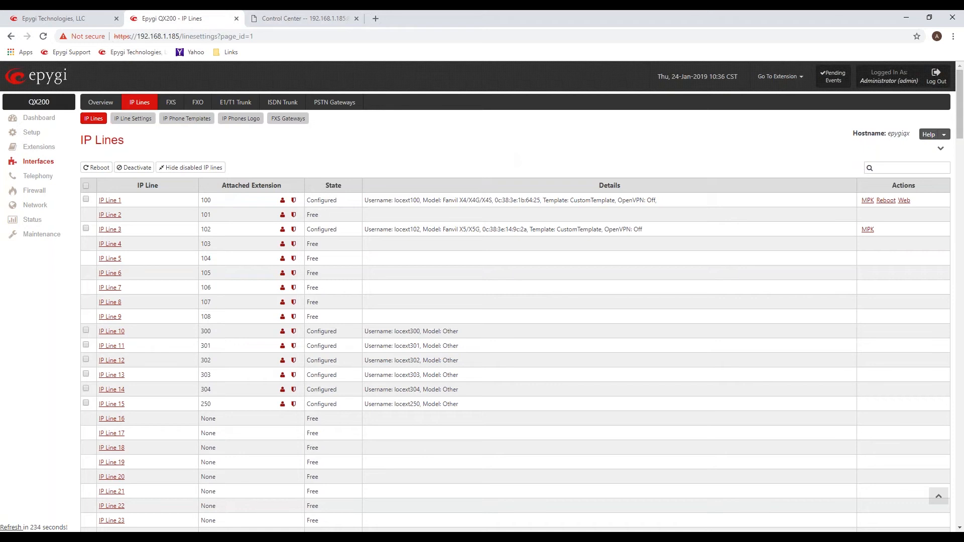
# Open the settings of IP Line 6, set it as an IP phone and choose the Fanvil C600 model.
pyautogui.click(111, 273)
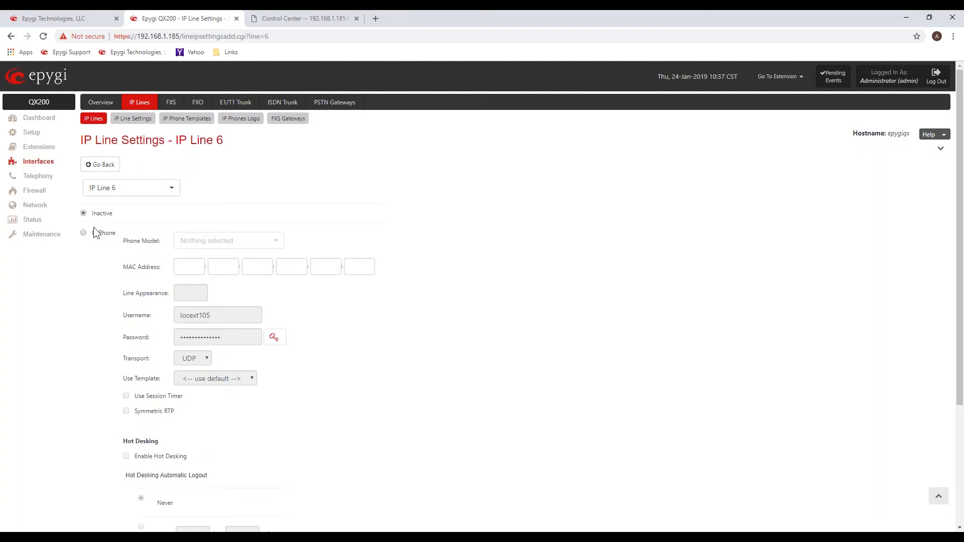
pyautogui.click(94, 228)
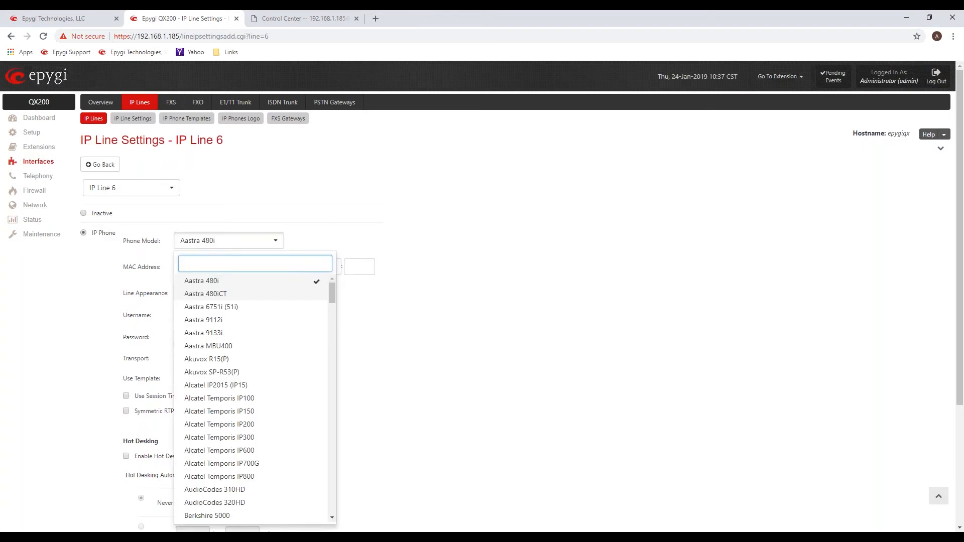
pyautogui.scroll(-5, 239, 391)
pyautogui.click(239, 391)
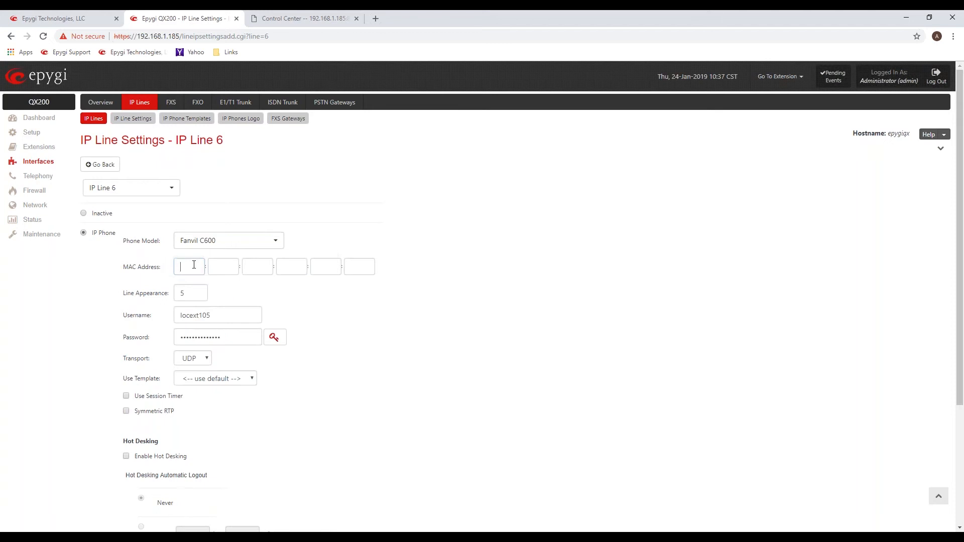
# Set the MAC address of IP Line 6 to 0c:38:3e:12:28:dc, save, and return to the IP Lines list.
pyautogui.click(191, 267)
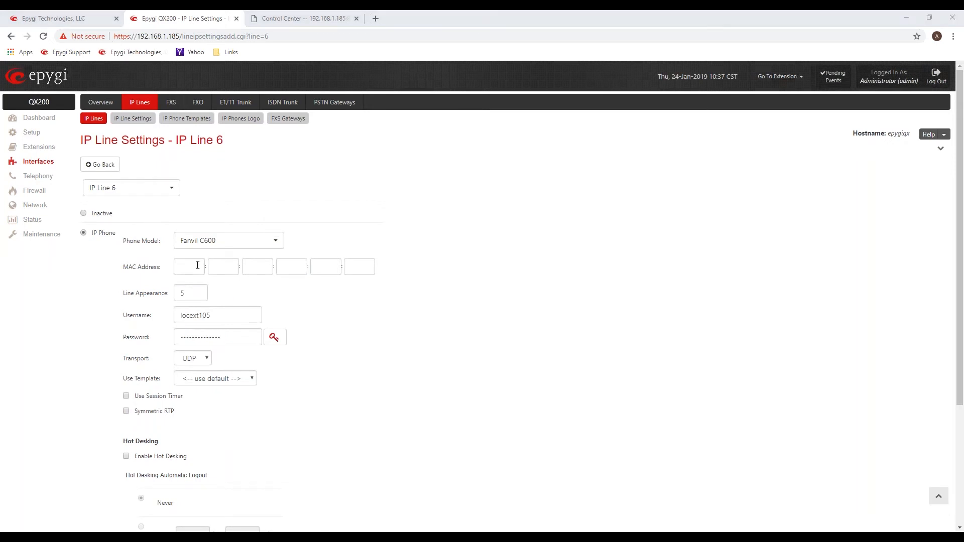
pyautogui.click(198, 265)
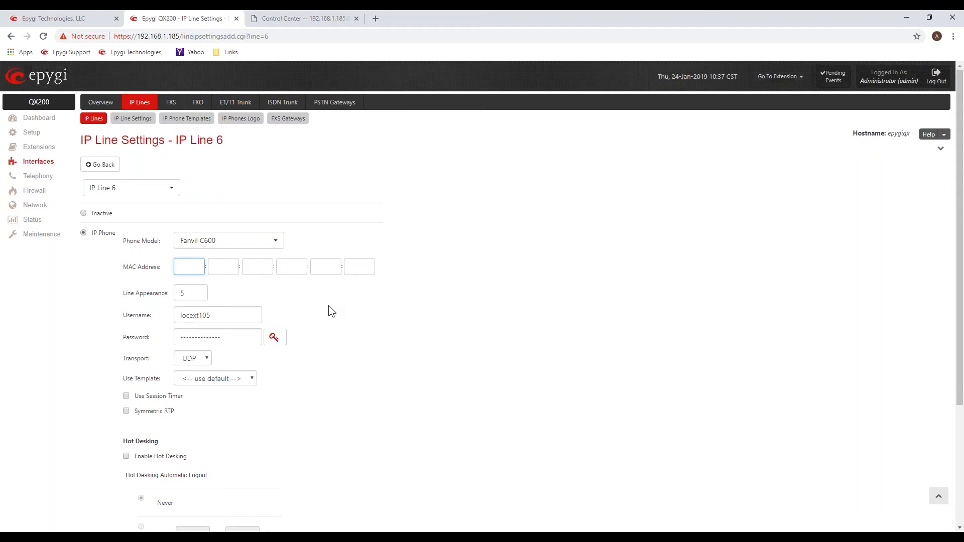
pyautogui.write('0c383e1228dc')
pyautogui.scroll(-3, 517, 355)
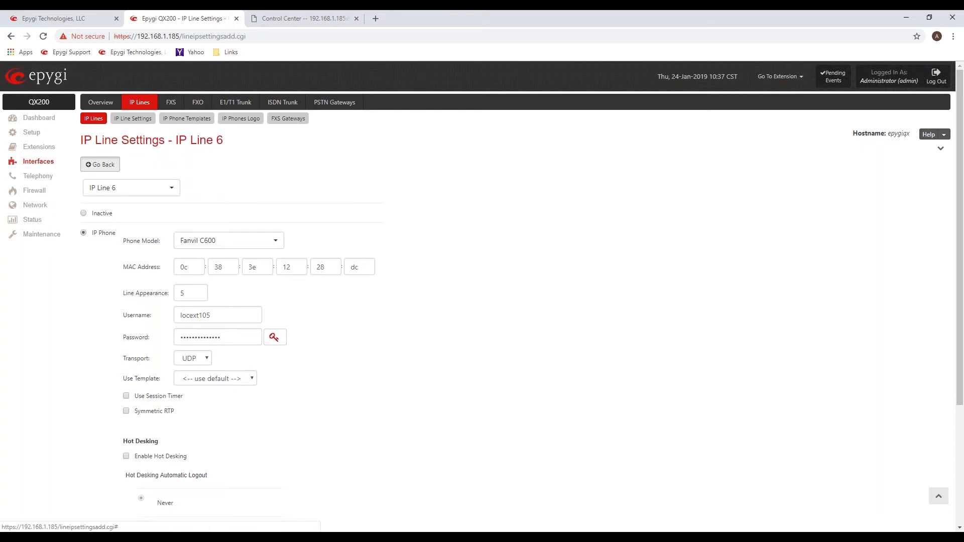
pyautogui.click(100, 164)
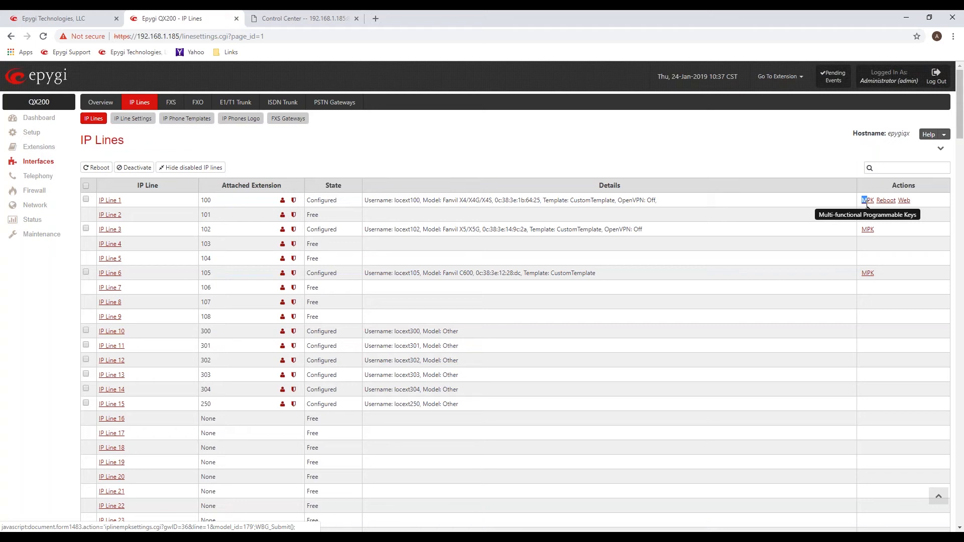
# Check the actions offered for IP Line 1 and open its multi-functional programmable keys to review the DSS key settings.
pyautogui.tripleClick(920, 199)
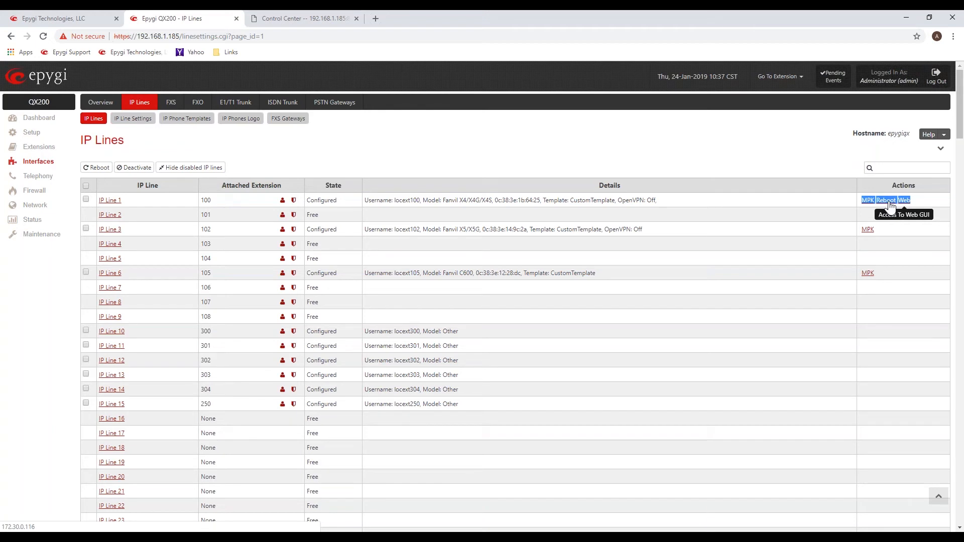
pyautogui.click(867, 216)
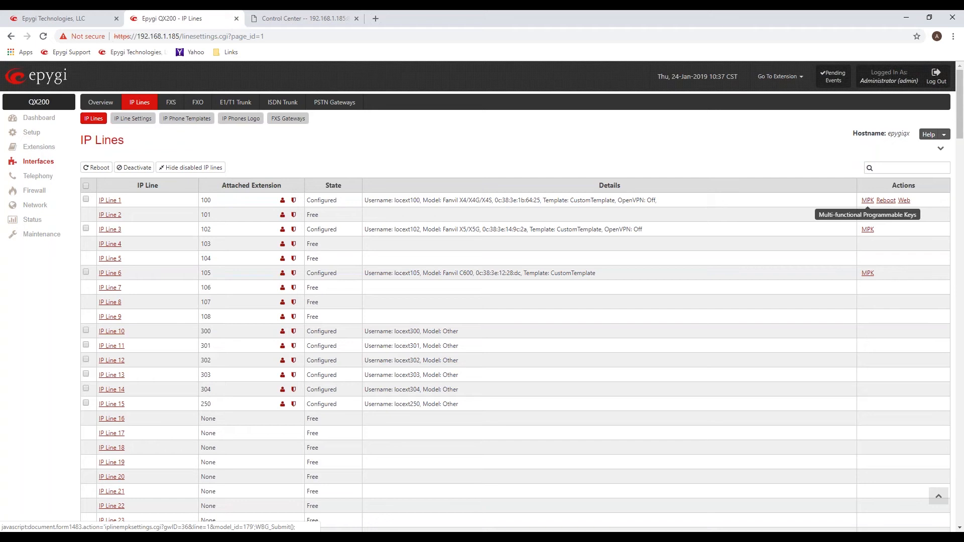
pyautogui.click(866, 201)
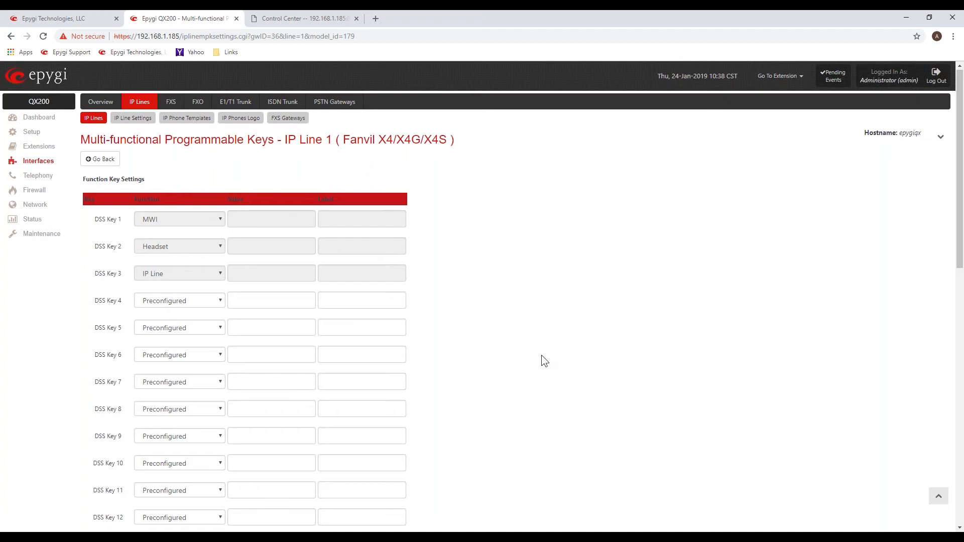
pyautogui.scroll(-5, 544, 360)
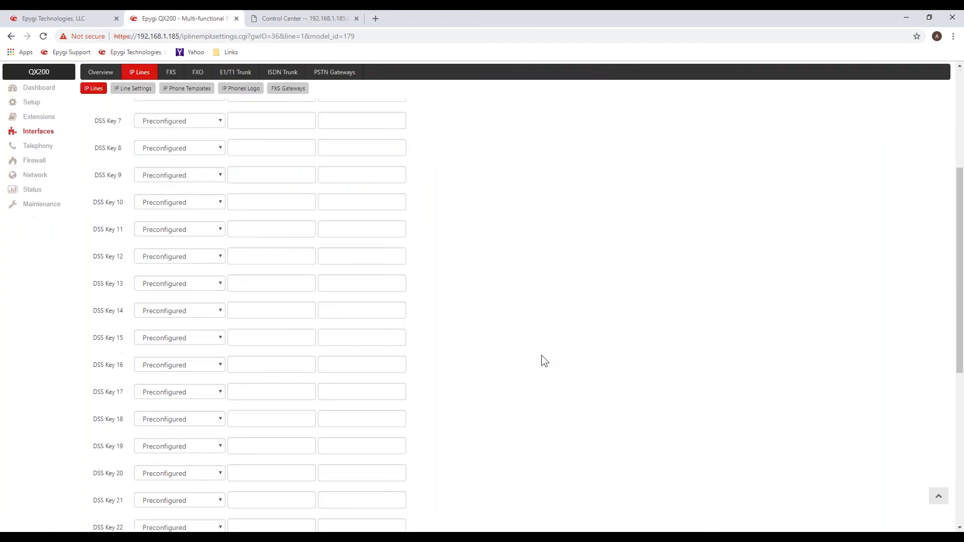
pyautogui.scroll(3, 544, 361)
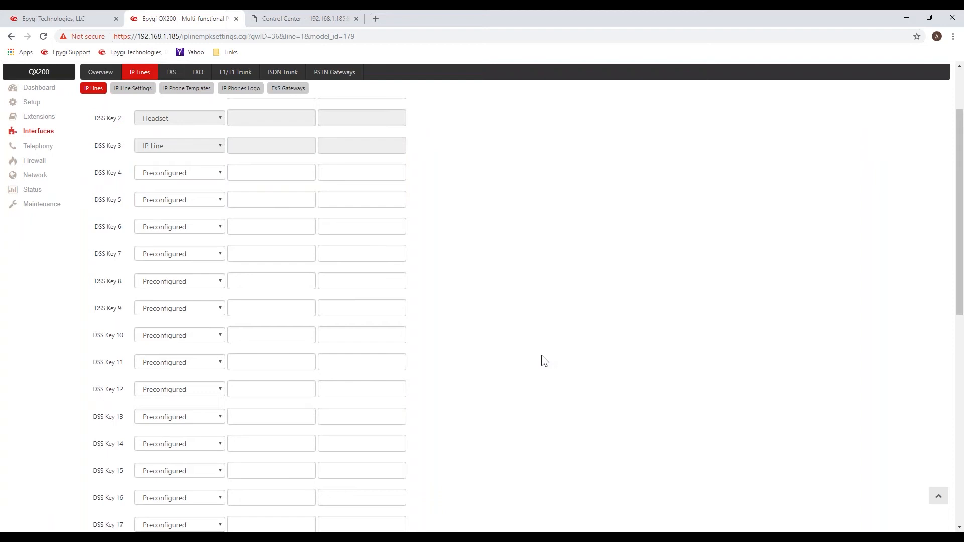
pyautogui.scroll(3, 544, 360)
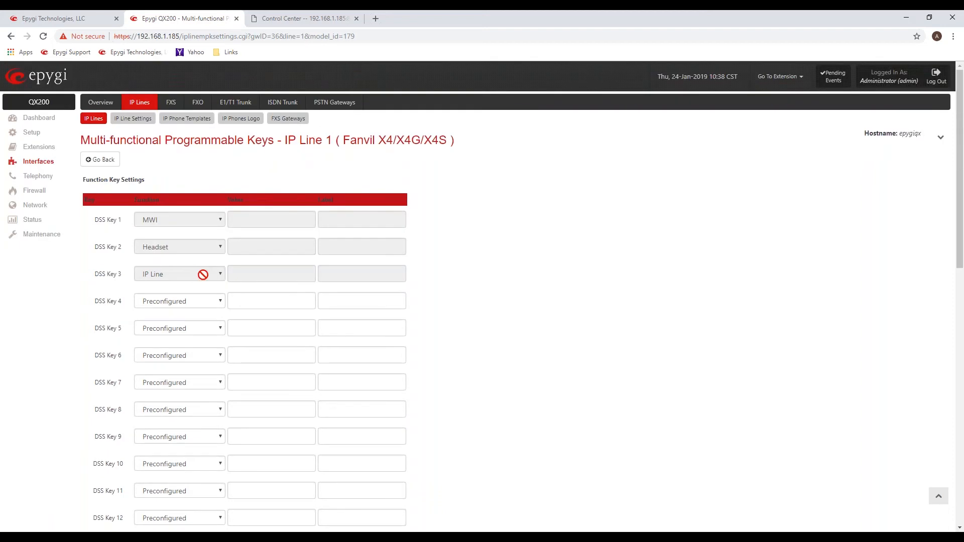
# Set DSS Key 4 of IP Line 1 to Watch Ext. 101 and label it with the person's first name.
pyautogui.click(218, 300)
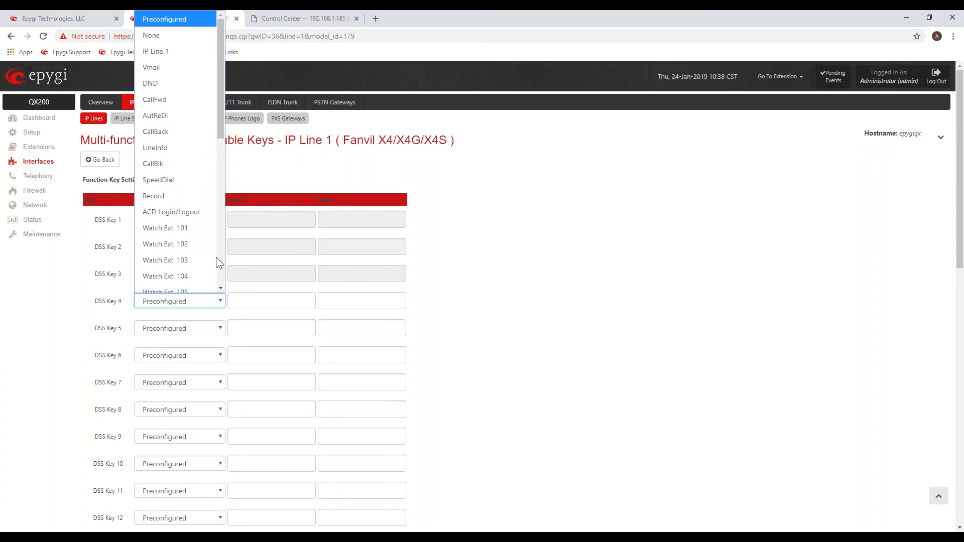
pyautogui.click(201, 230)
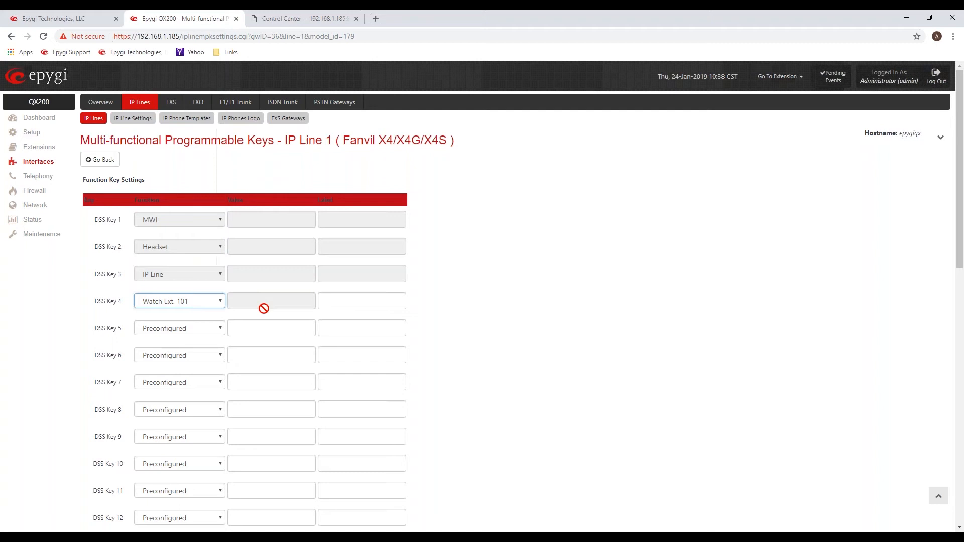
pyautogui.click(347, 301)
pyautogui.write('Andy')
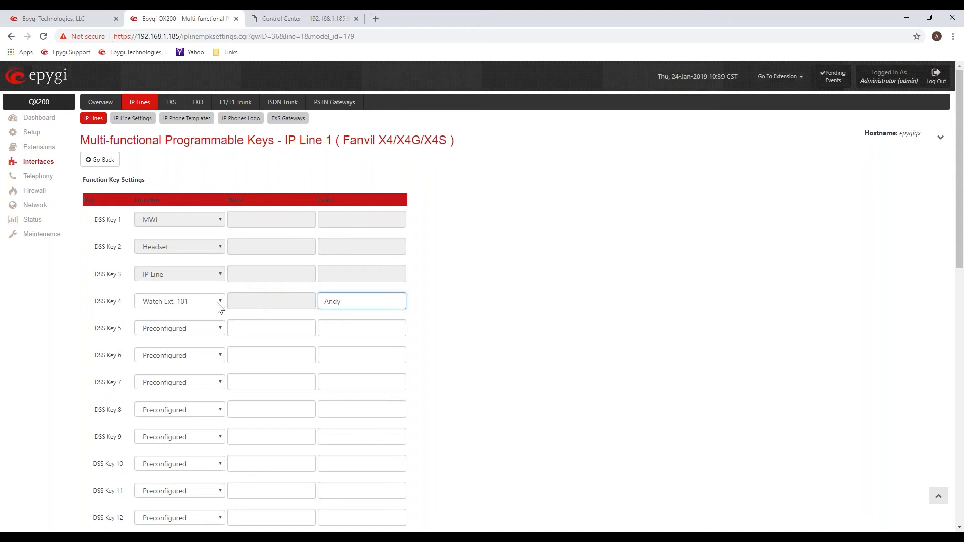
# Set DSS Key 5 to Call Park Ext. 155 and label it Park1.
pyautogui.click(221, 329)
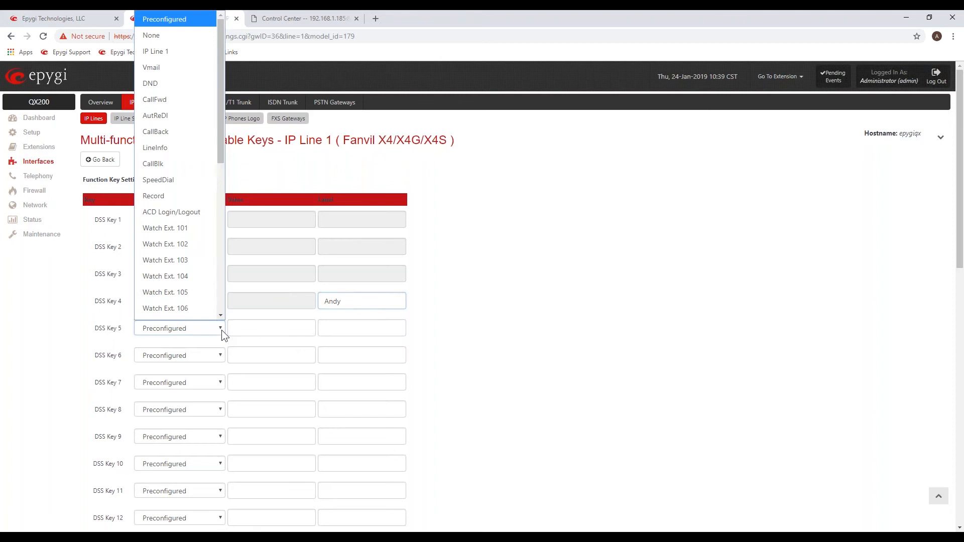
pyautogui.scroll(-6, 221, 296)
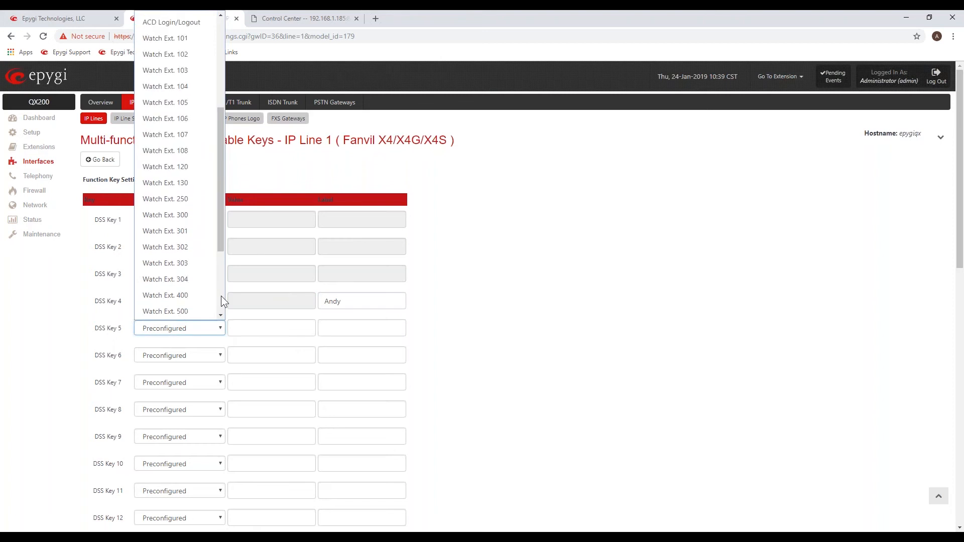
pyautogui.scroll(-1, 221, 296)
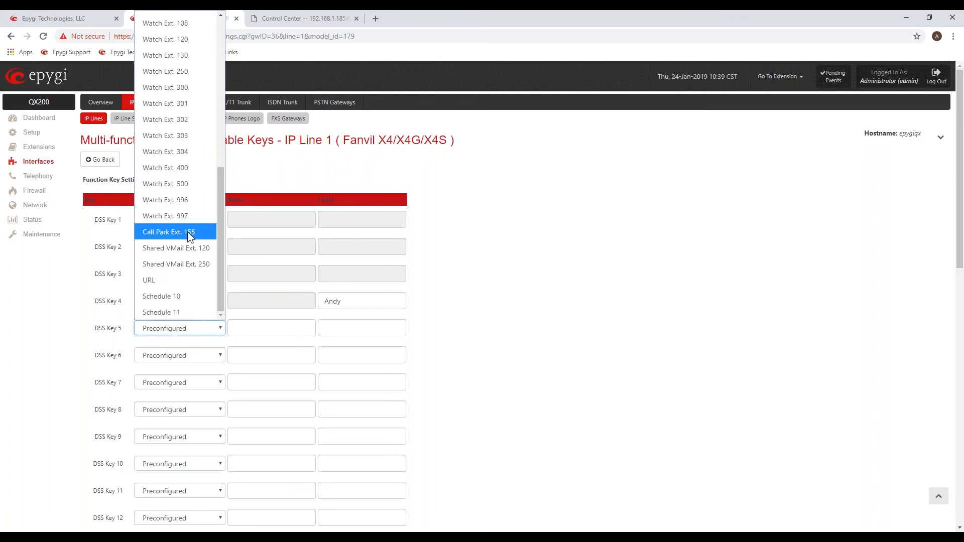
pyautogui.click(188, 232)
pyautogui.click(345, 328)
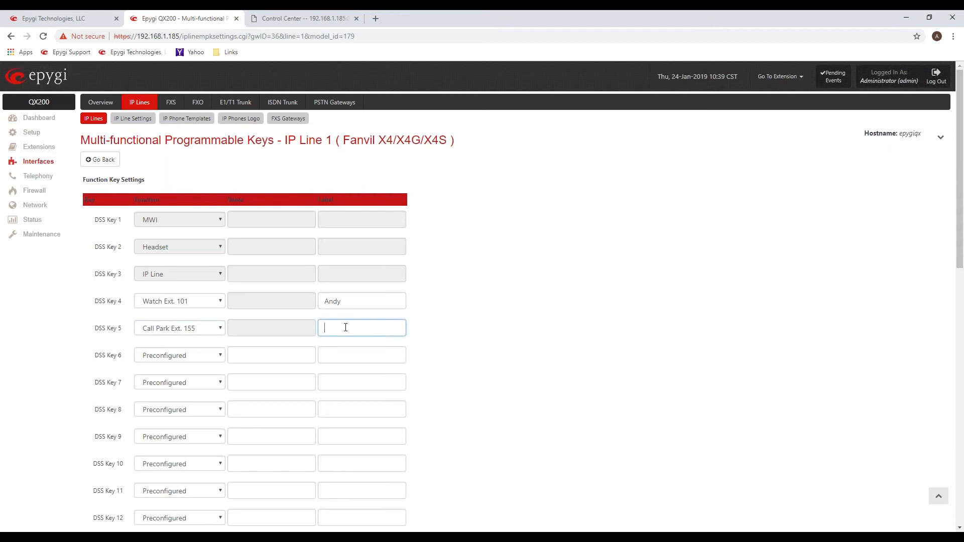
pyautogui.write('Park1')
# Set DSS Key 6 to Shared VMail Ext. 250 and label it Office VM.
pyautogui.click(217, 357)
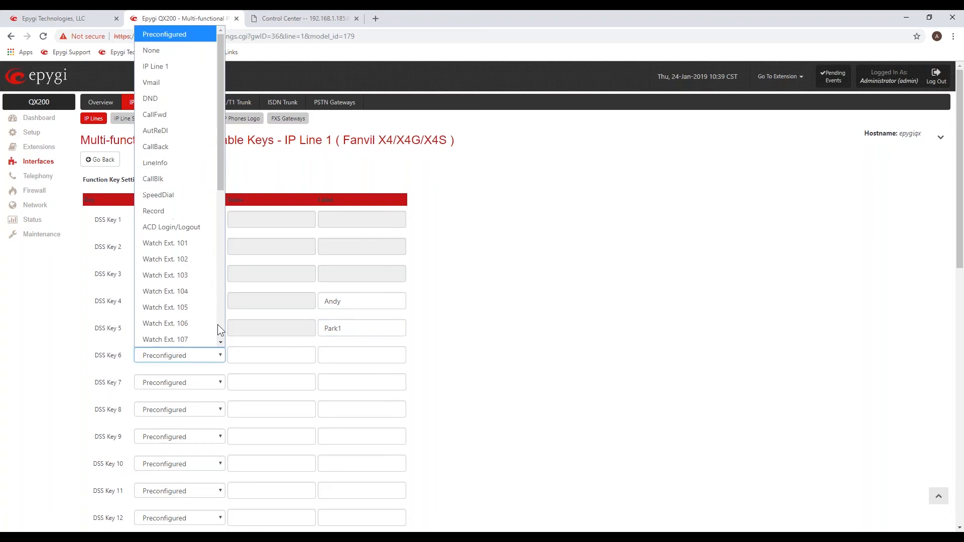
pyautogui.scroll(-1, 218, 325)
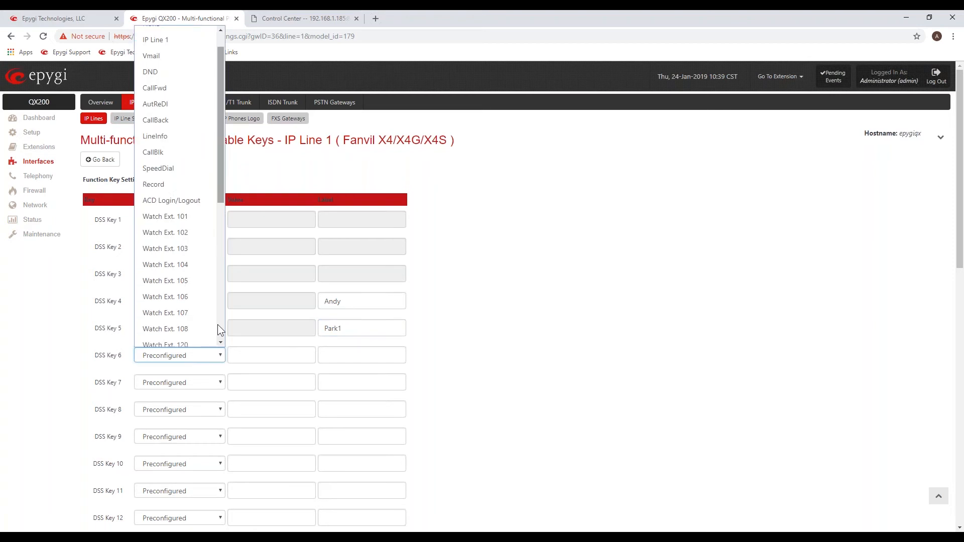
pyautogui.scroll(-6, 218, 324)
pyautogui.scroll(-1, 212, 310)
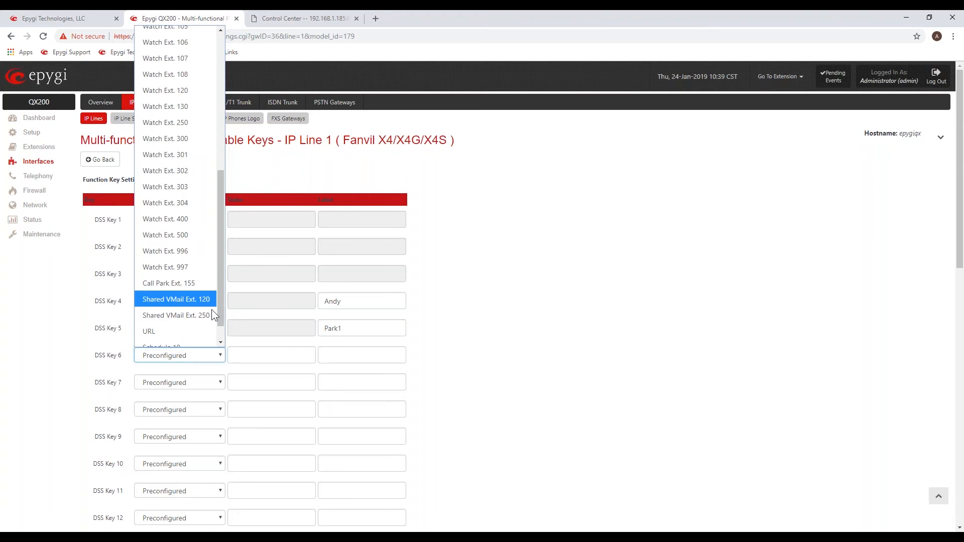
pyautogui.click(211, 313)
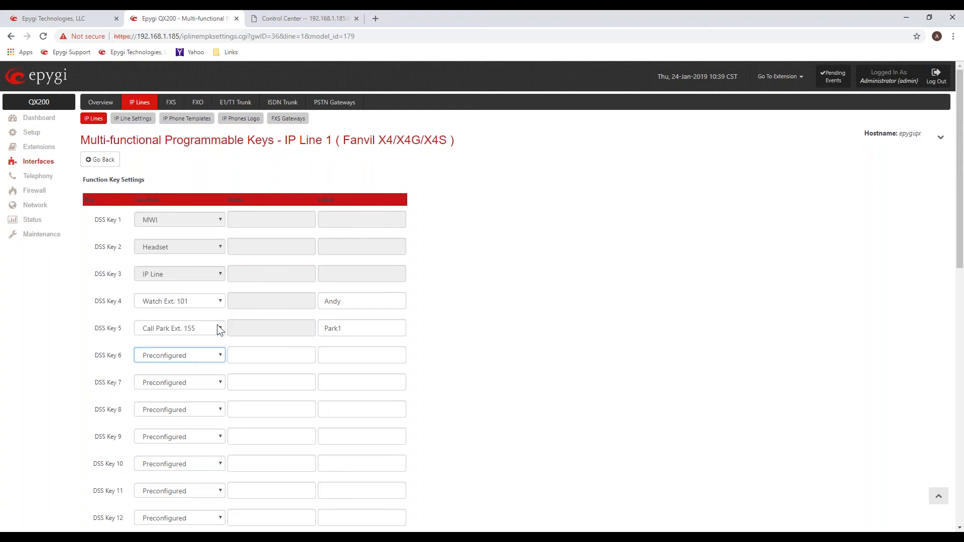
pyautogui.click(347, 352)
pyautogui.write('Office ')
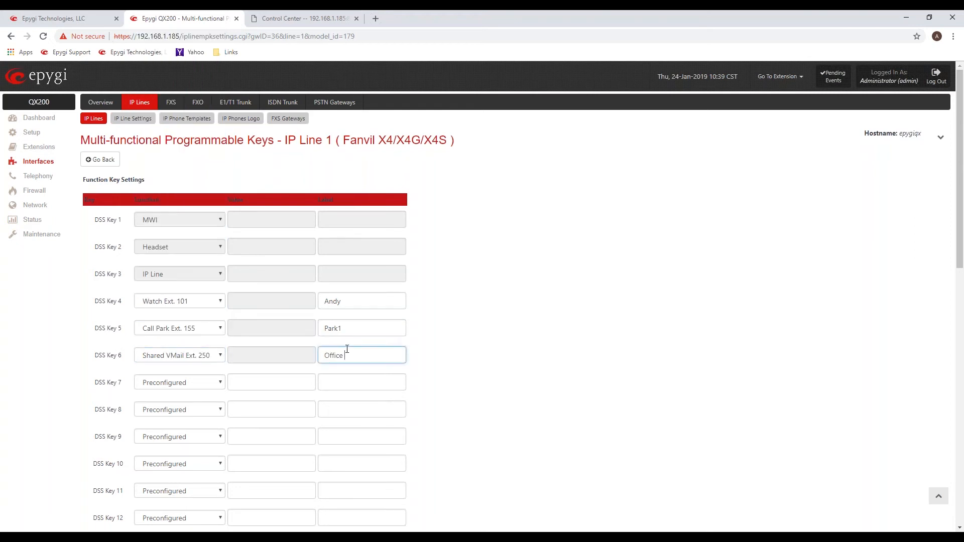
pyautogui.write('VM')
pyautogui.click(456, 332)
# Save the programmable key settings of IP Line 1.
pyautogui.scroll(-1, 508, 365)
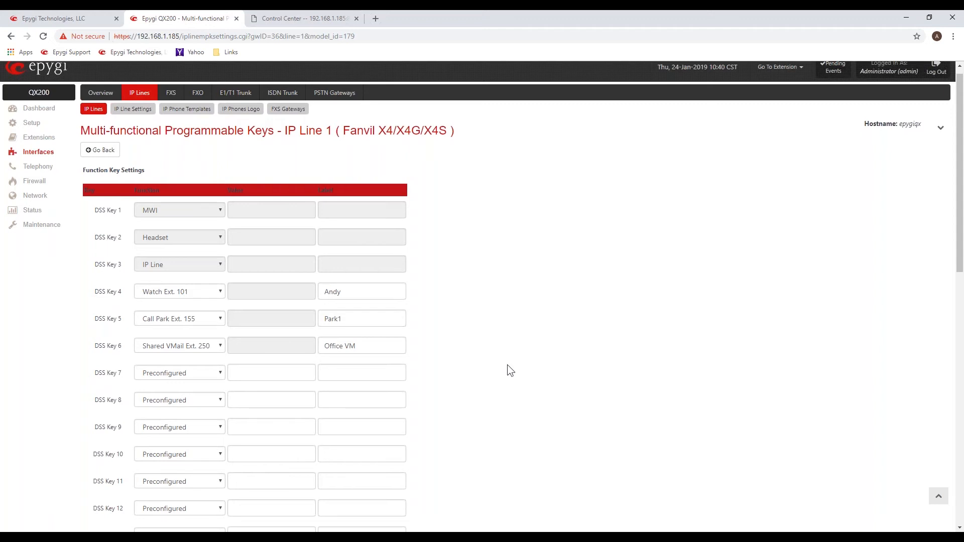
pyautogui.scroll(-2, 508, 365)
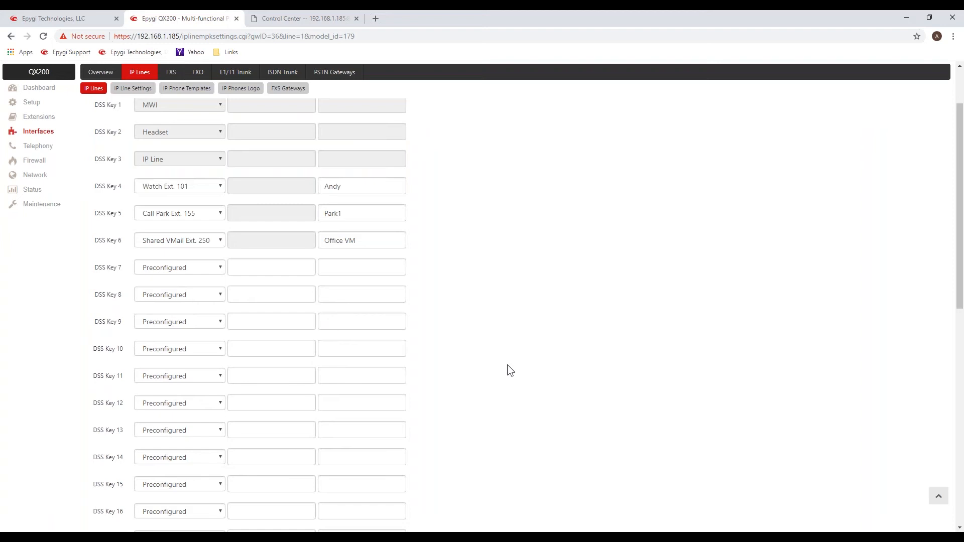
pyautogui.scroll(-10, 508, 365)
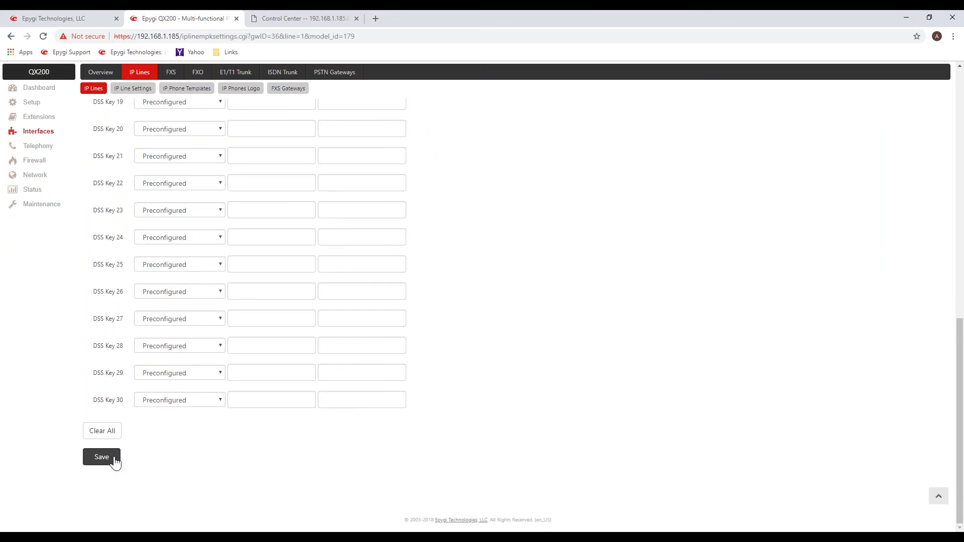
pyautogui.click(102, 458)
# Examine the extensions attached to IP Line 3 and IP Line 6 in the IP Lines list, and open the Extensions section.
pyautogui.moveTo(129, 186); pyautogui.dragTo(157, 185)
pyautogui.click(149, 216)
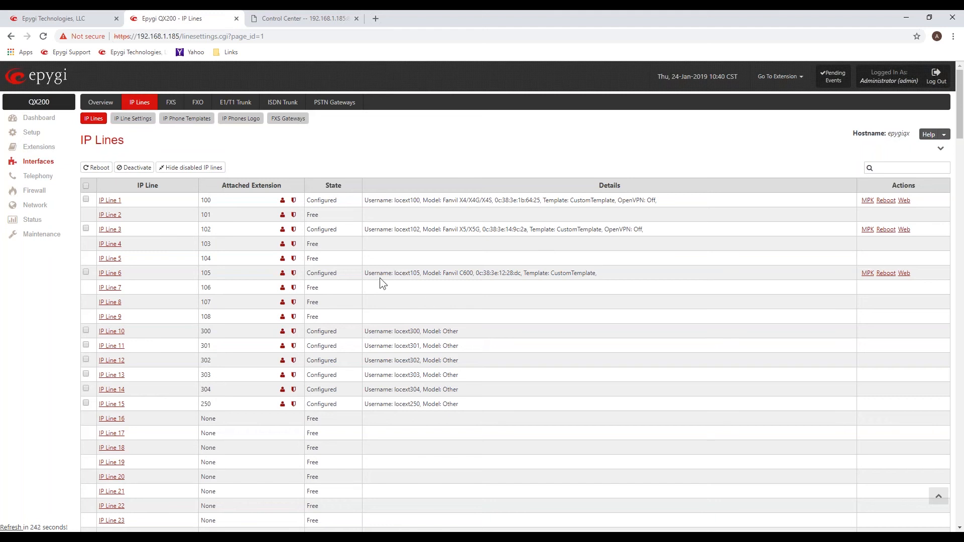
pyautogui.moveTo(224, 273); pyautogui.dragTo(204, 273)
pyautogui.moveTo(217, 230); pyautogui.dragTo(200, 229)
pyautogui.click(458, 271)
pyautogui.click(40, 149)
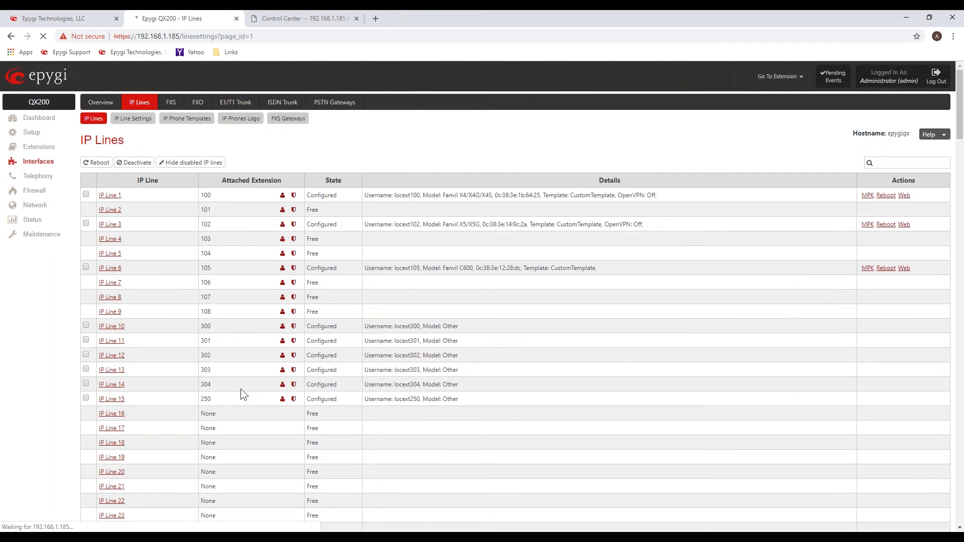
# Open the settings of IP Line 14, review the available phone models and choose Other.
pyautogui.click(112, 389)
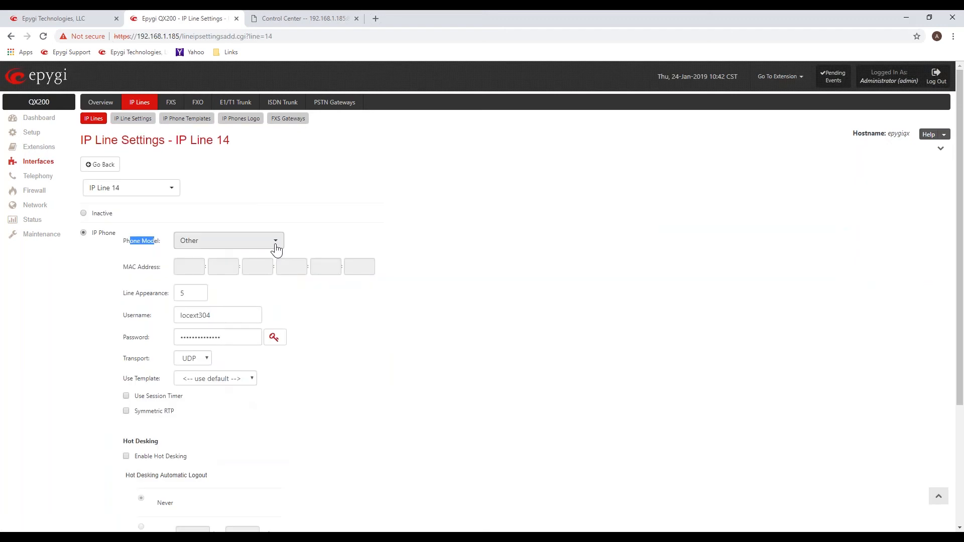
pyautogui.click(275, 242)
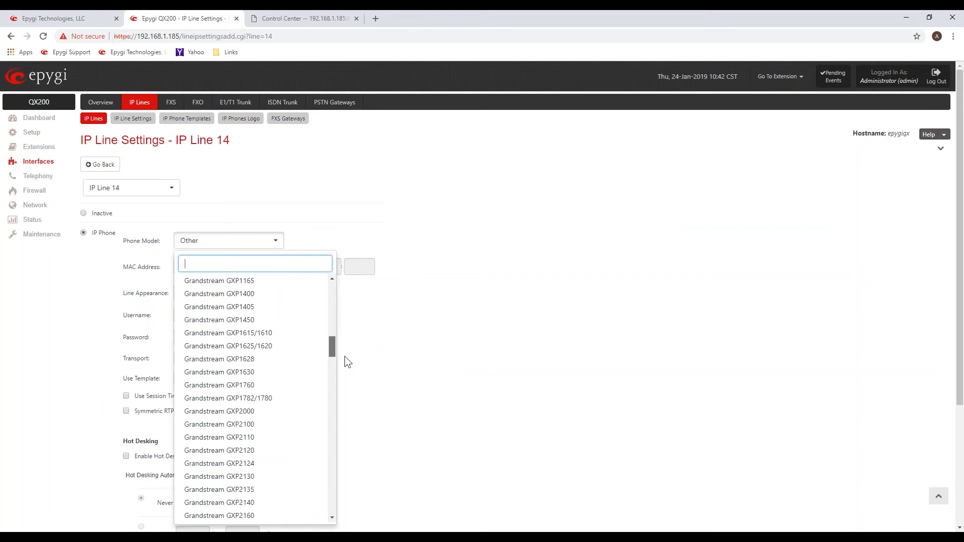
pyautogui.moveTo(345, 357); pyautogui.dragTo(345, 515)
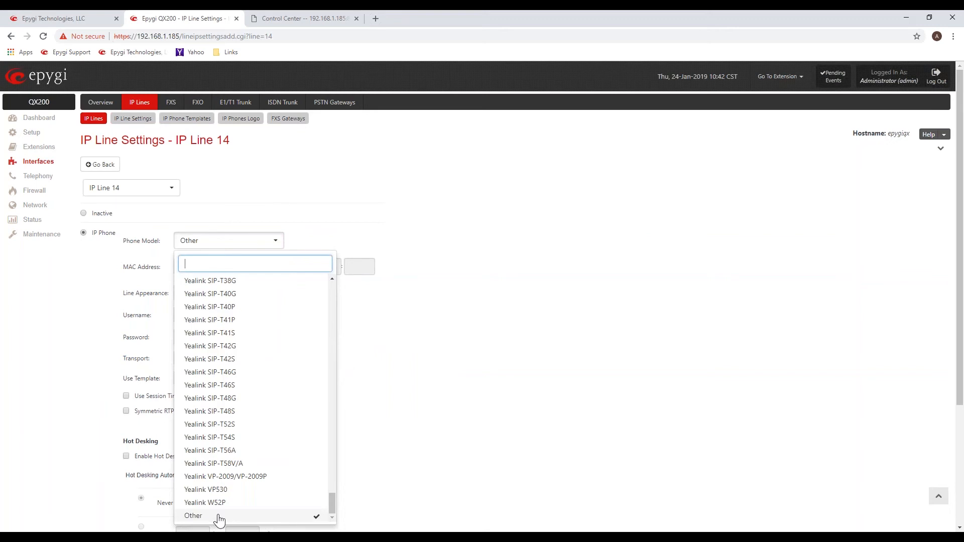
pyautogui.click(219, 518)
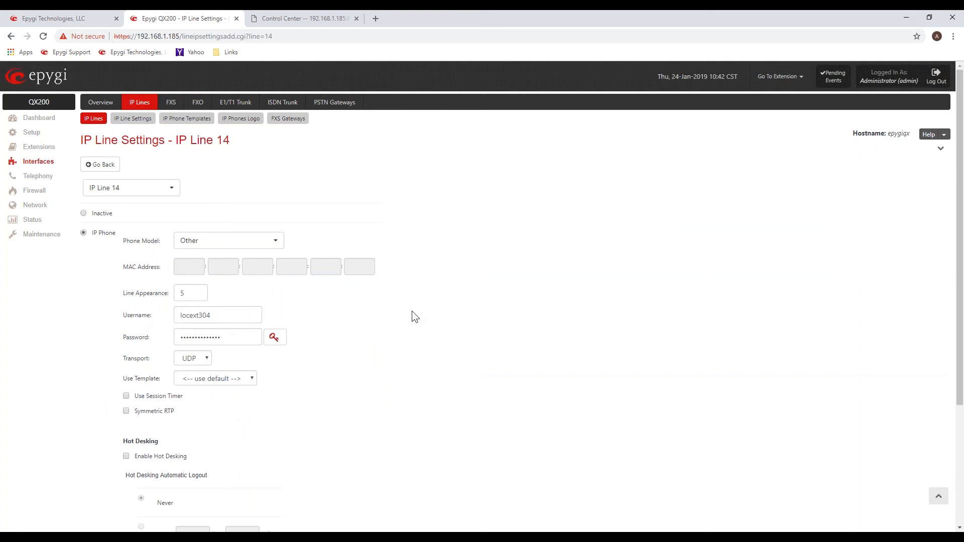
# Switch to the door phone's Control Center and examine its SIP proxy, display name, phone number and password fields.
pyautogui.click(302, 20)
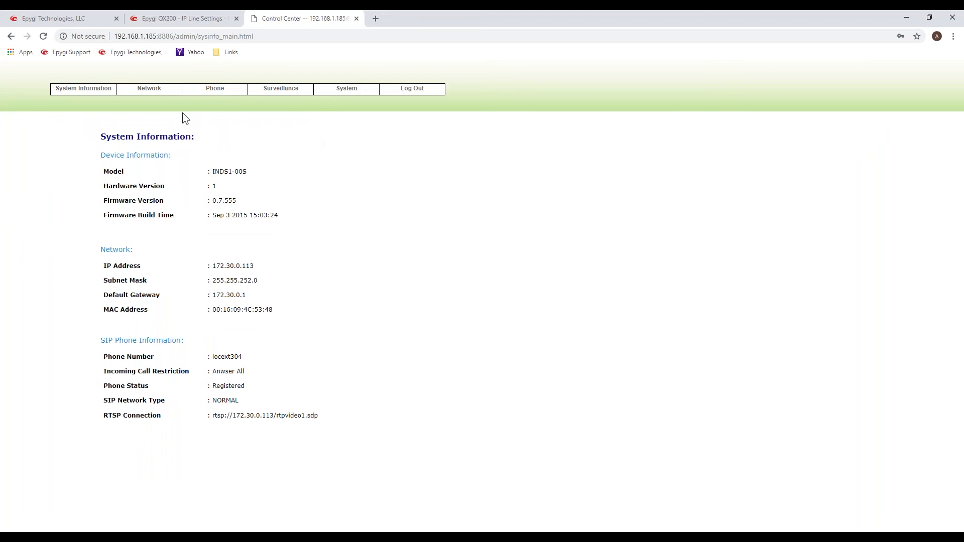
pyautogui.click(215, 89)
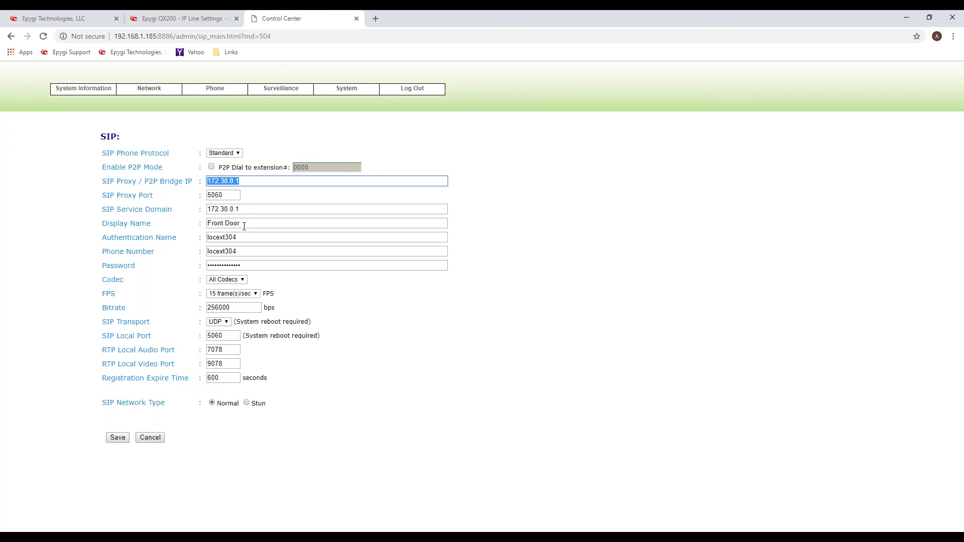
pyautogui.moveTo(242, 224); pyautogui.dragTo(208, 251)
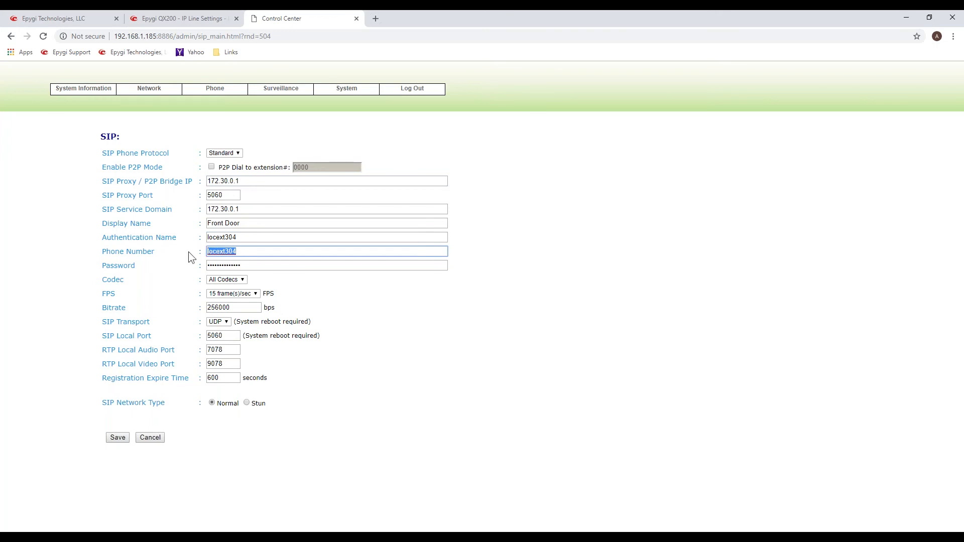
pyautogui.doubleClick(225, 265)
pyautogui.click(476, 318)
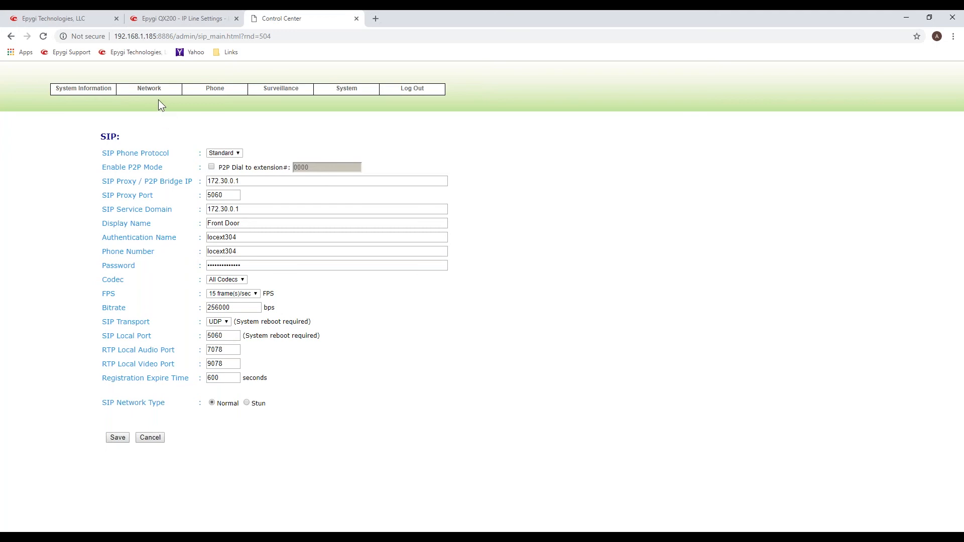
# Open the door phone's Outgoing Call settings and examine the Direct Dial number.
pyautogui.moveTo(216, 98)
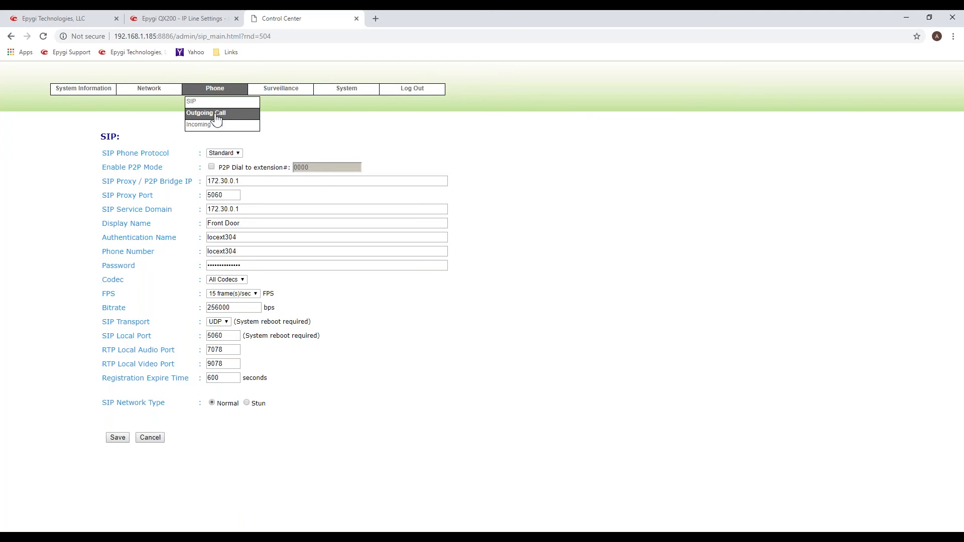
pyautogui.click(217, 113)
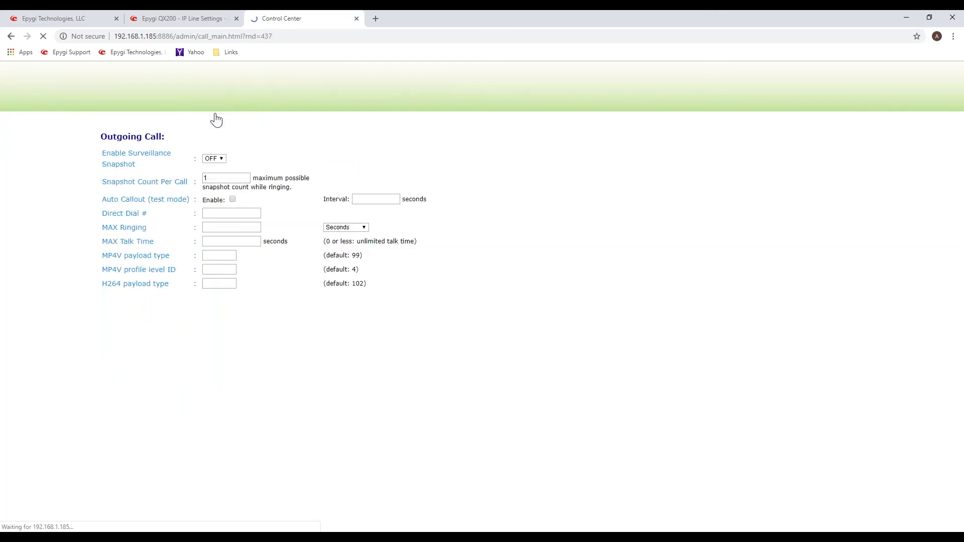
pyautogui.moveTo(217, 228); pyautogui.dragTo(202, 228)
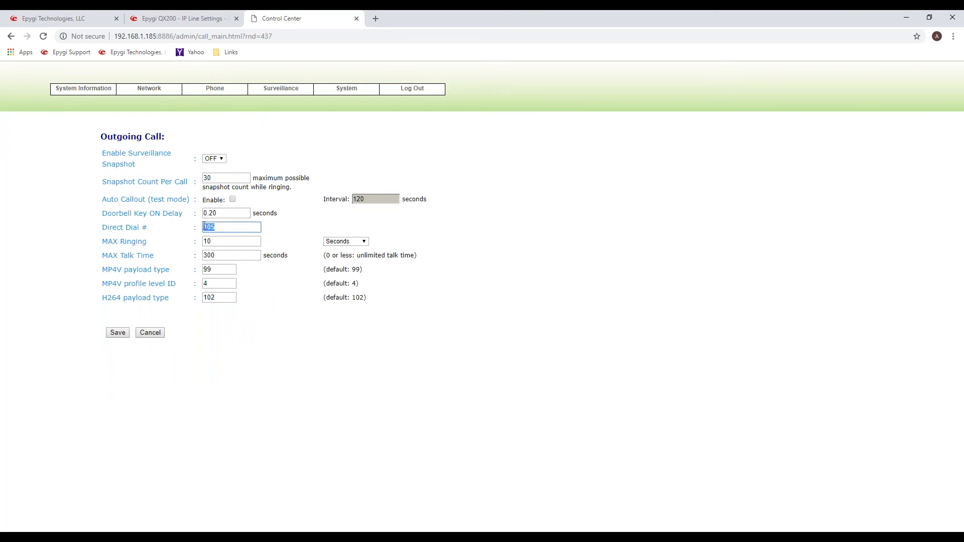
pyautogui.moveTo(107, 229); pyautogui.dragTo(142, 230)
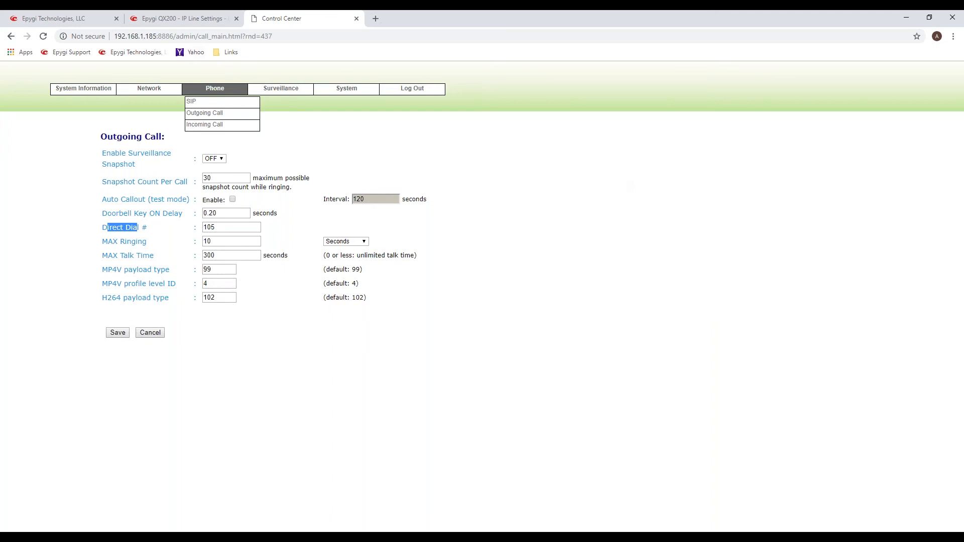
# Switch back to the QX200 interface and review the IP Lines registration status, including binding addresses, expiry times and IP Line 14.
pyautogui.click(190, 14)
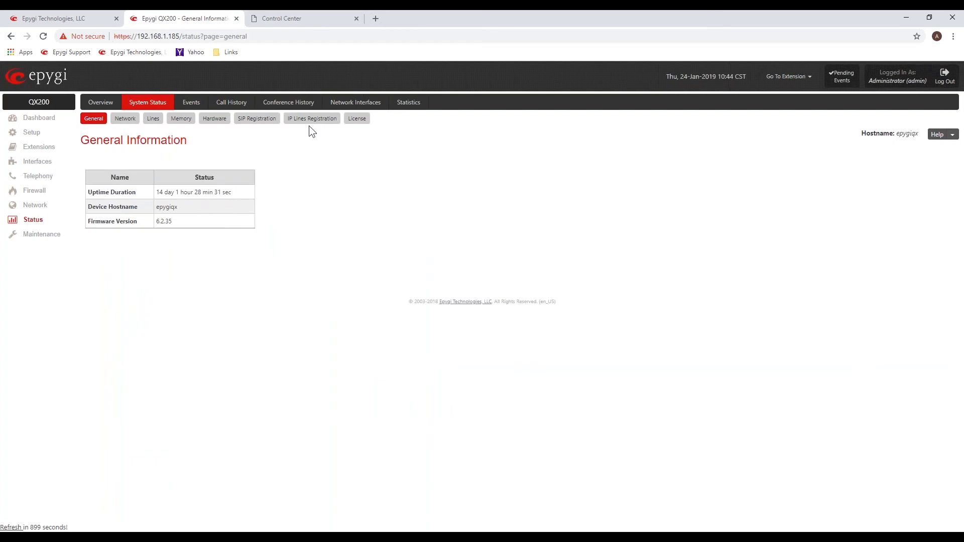
pyautogui.click(311, 120)
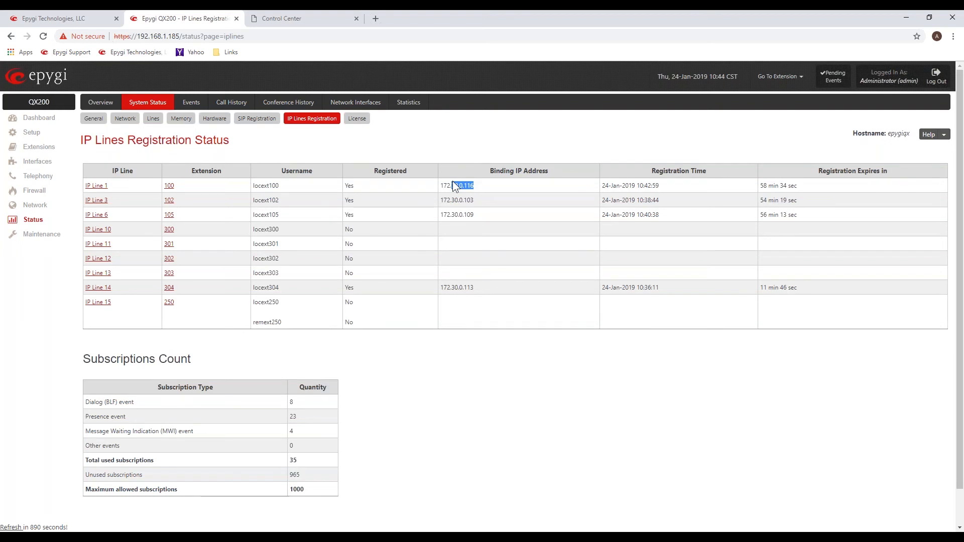
pyautogui.tripleClick(773, 188)
pyautogui.moveTo(801, 291); pyautogui.dragTo(327, 290)
pyautogui.click(429, 330)
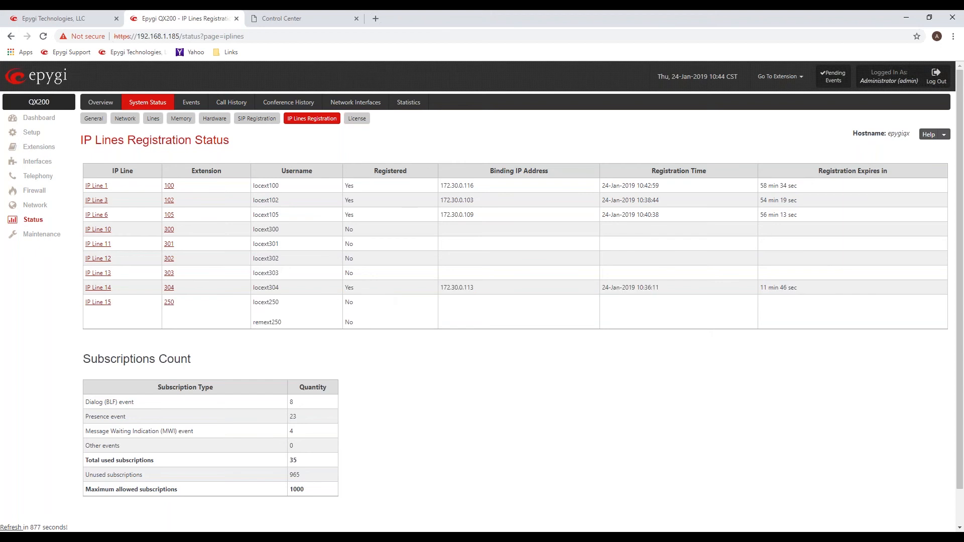
# Return to the IP line interfaces and open the IP phone template CustomTemplate for editing.
pyautogui.click(31, 163)
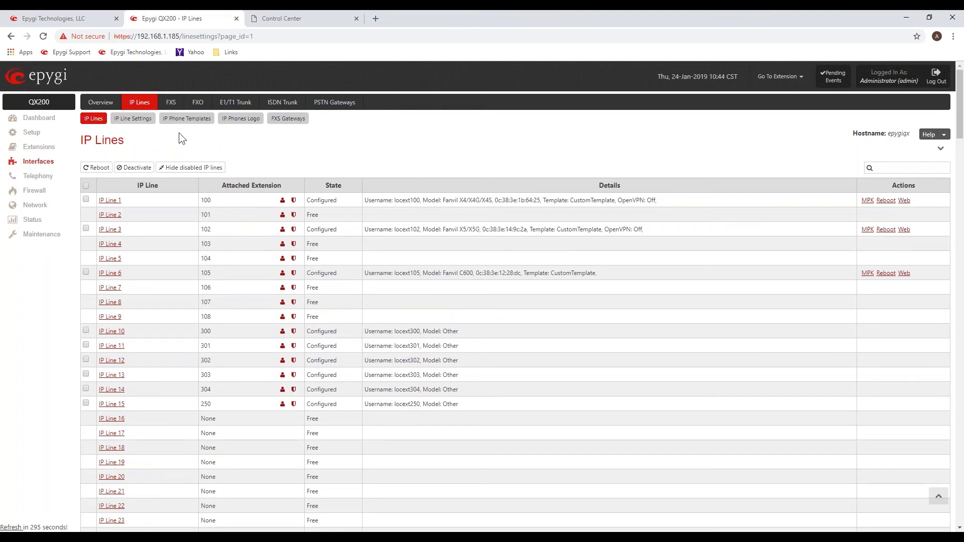
pyautogui.click(193, 121)
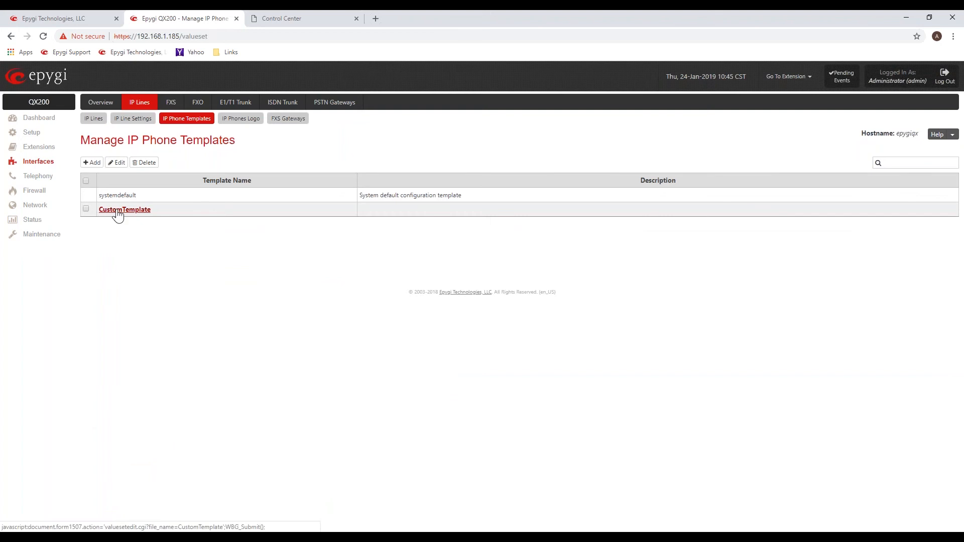
pyautogui.click(137, 211)
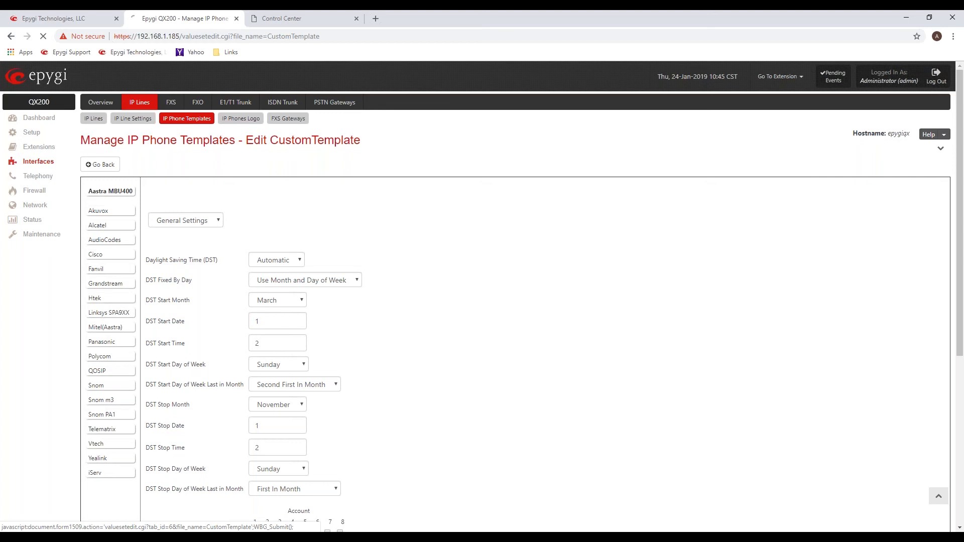
# Set DSS Key 4 of the Fanvil X4/X4G/X4S phones to Shared VMail Ext. 250 in the template.
pyautogui.click(223, 145)
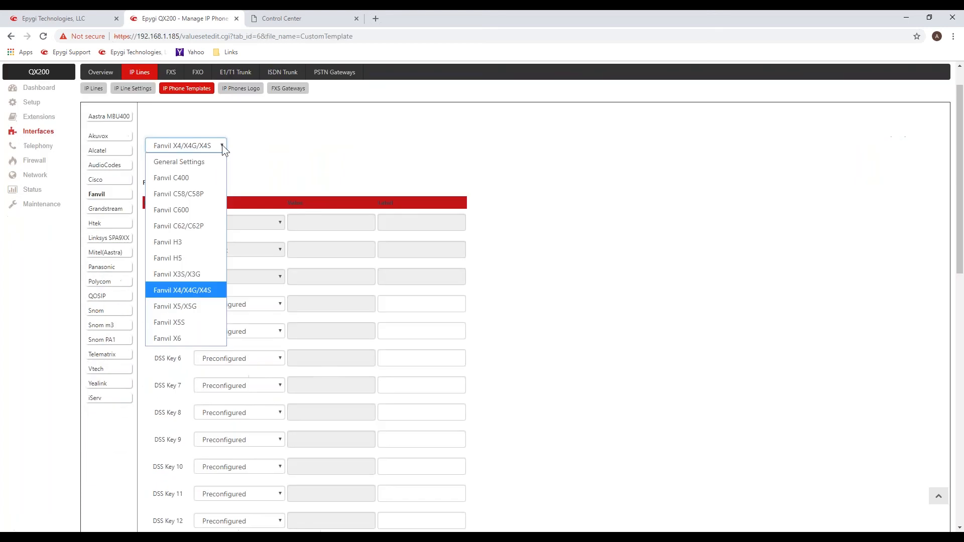
pyautogui.click(273, 161)
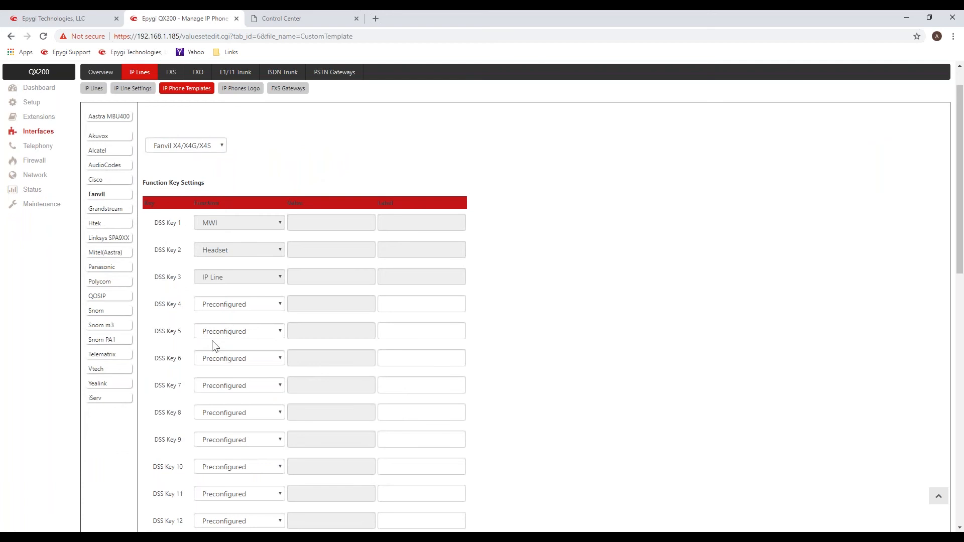
pyautogui.scroll(1, 212, 340)
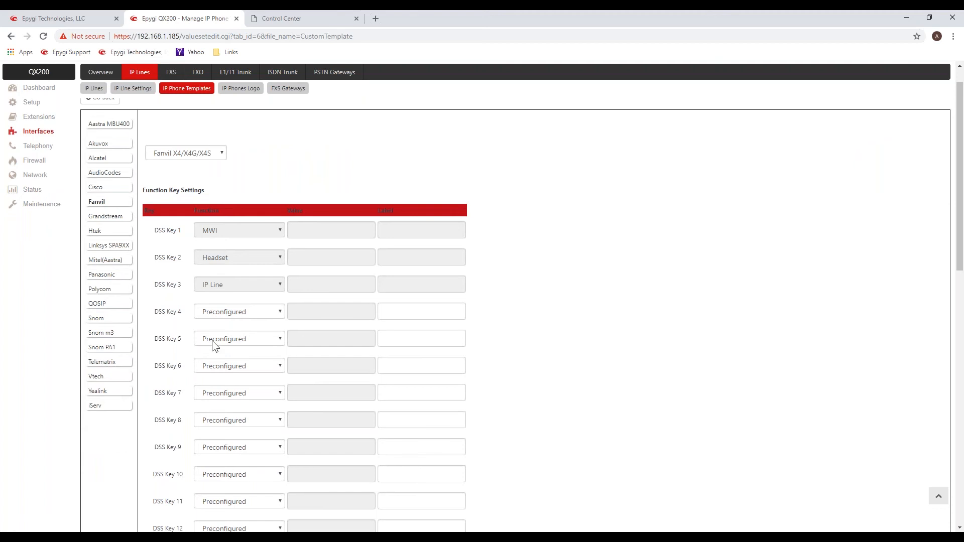
pyautogui.scroll(1, 212, 340)
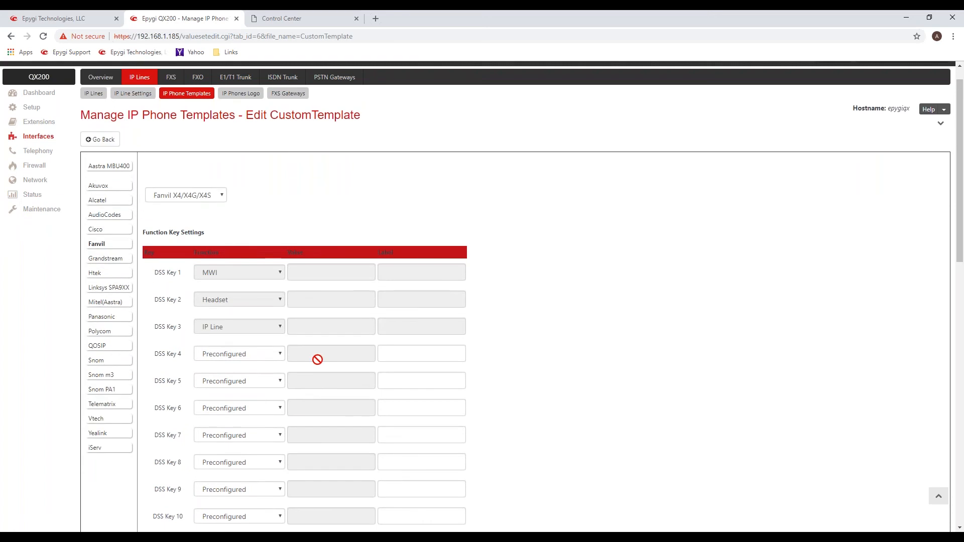
pyautogui.click(278, 352)
pyautogui.scroll(-5, 281, 330)
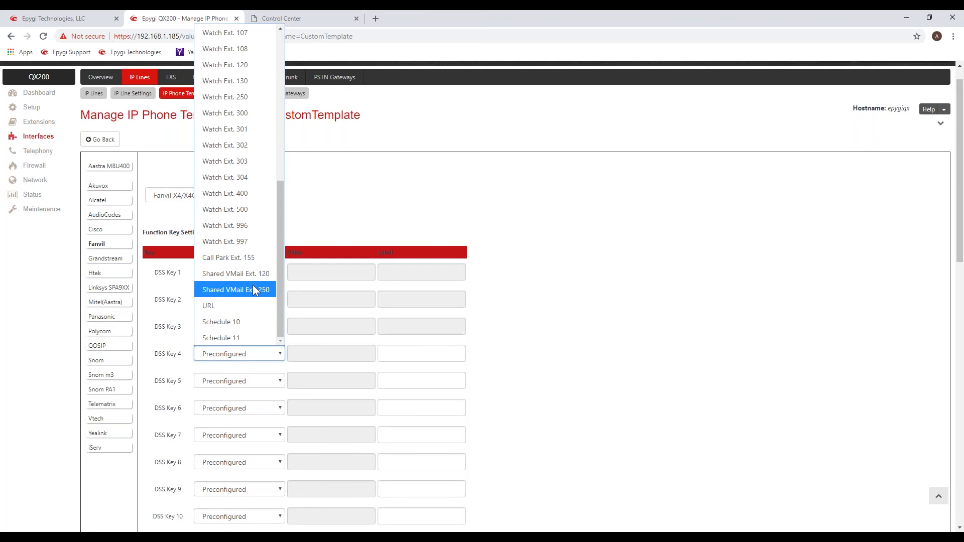
pyautogui.click(253, 290)
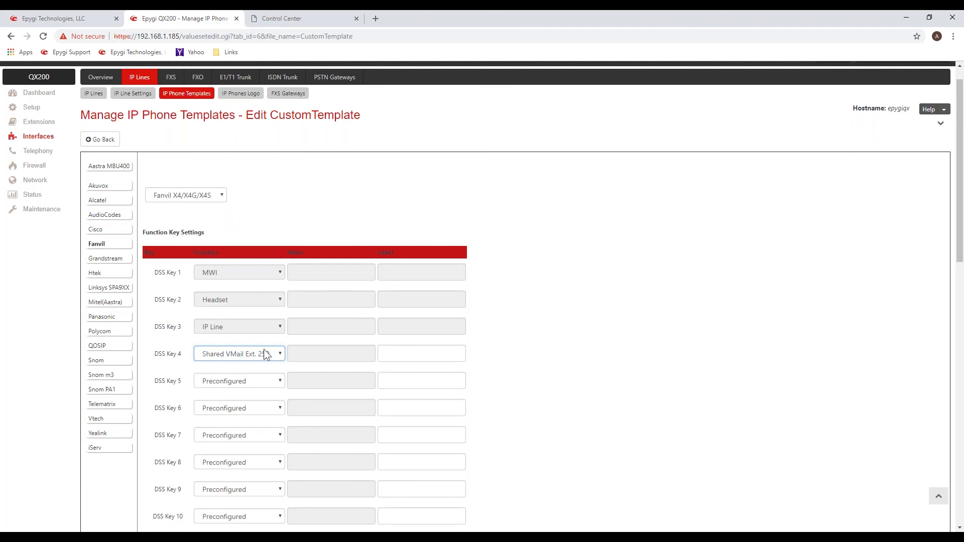
# Review the functions available for DSS Key 5, including extension watching, call park and schedules, without changing the key.
pyautogui.click(276, 377)
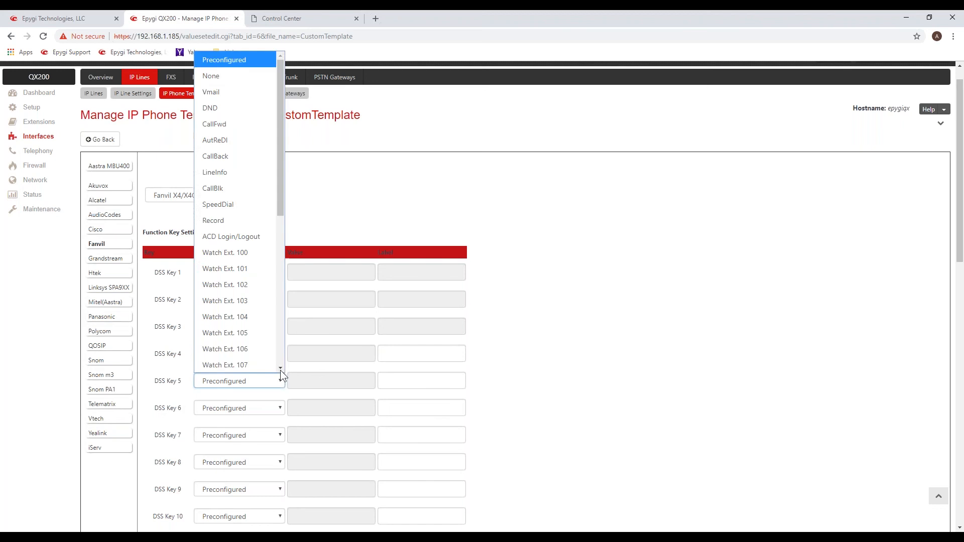
pyautogui.click(280, 368)
pyautogui.scroll(-6, 280, 365)
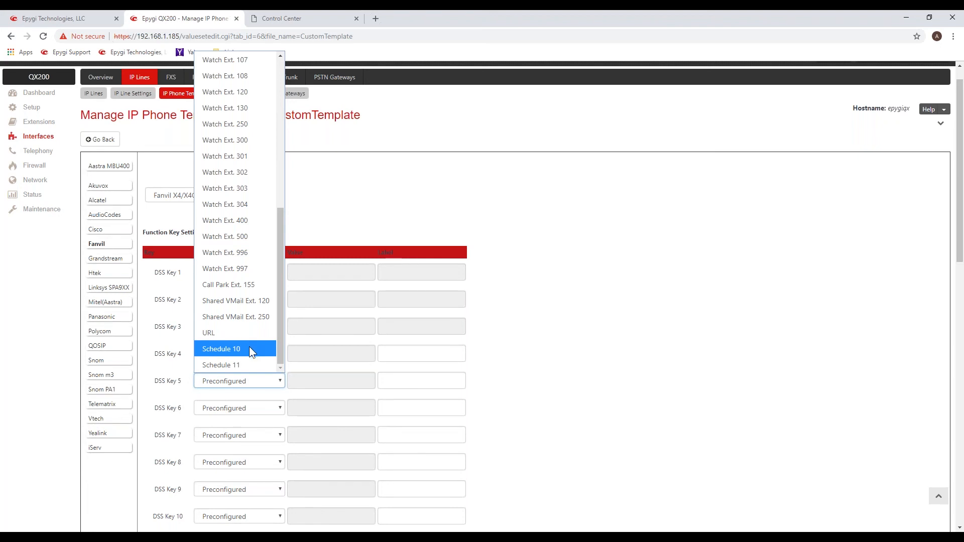
pyautogui.click(567, 345)
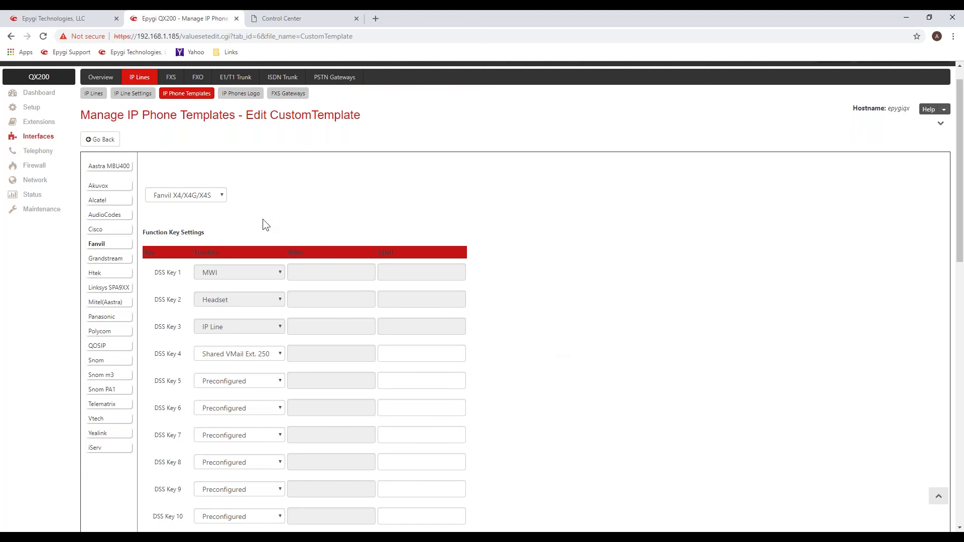
# Open the General Settings for Fanvil phones and review the daylight saving, time display and date format options.
pyautogui.click(223, 199)
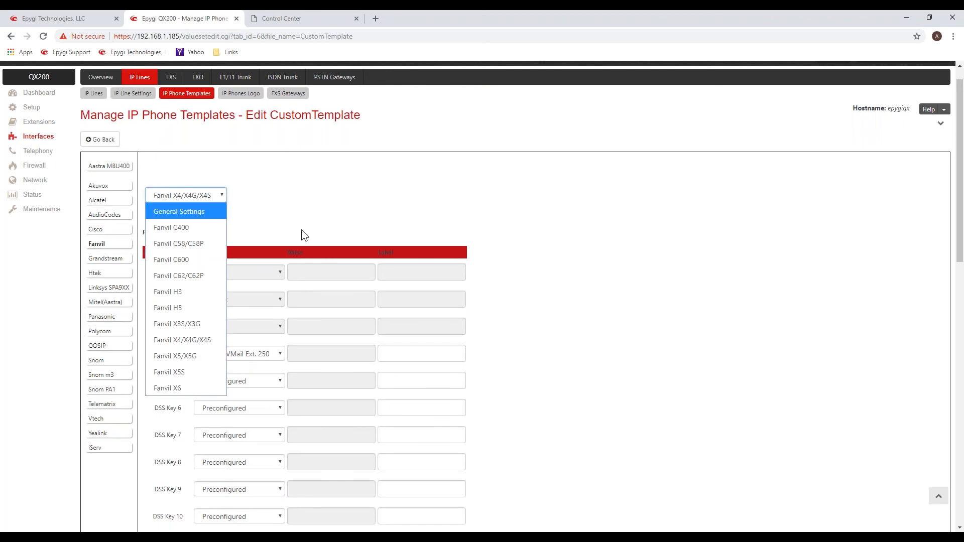
pyautogui.click(538, 371)
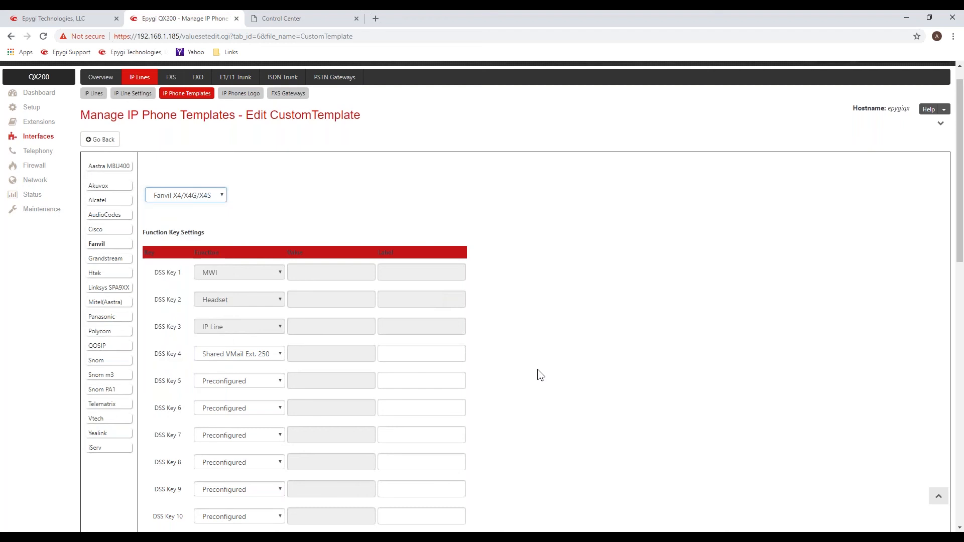
pyautogui.click(219, 197)
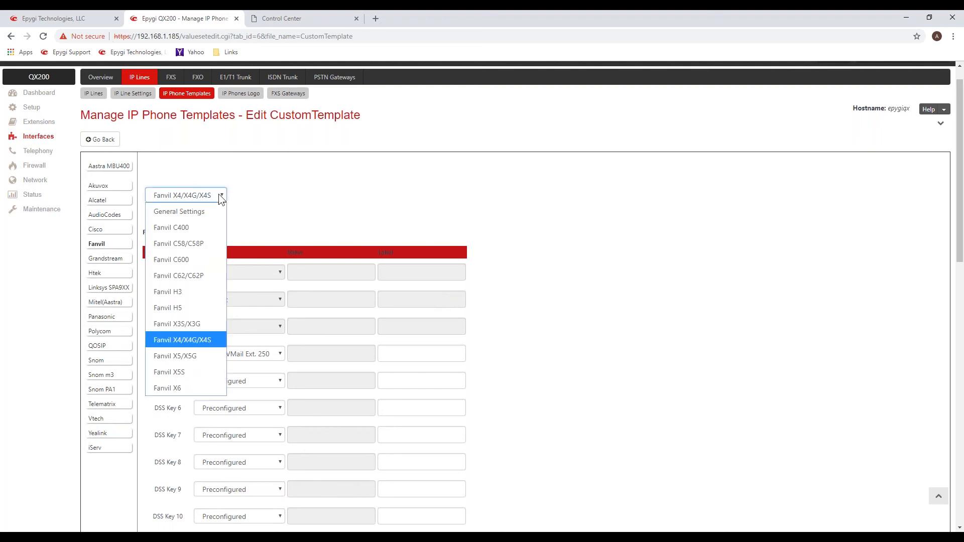
pyautogui.click(199, 211)
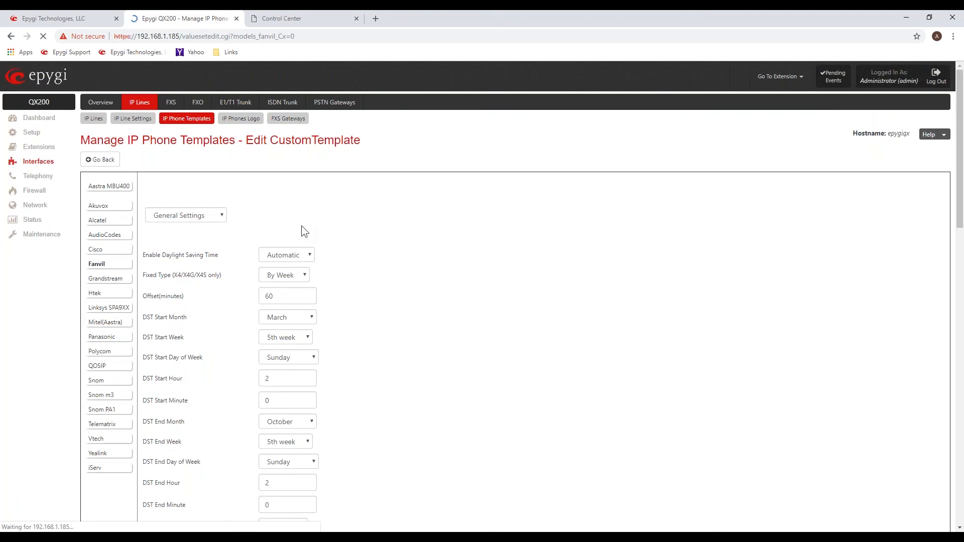
pyautogui.scroll(-2, 434, 386)
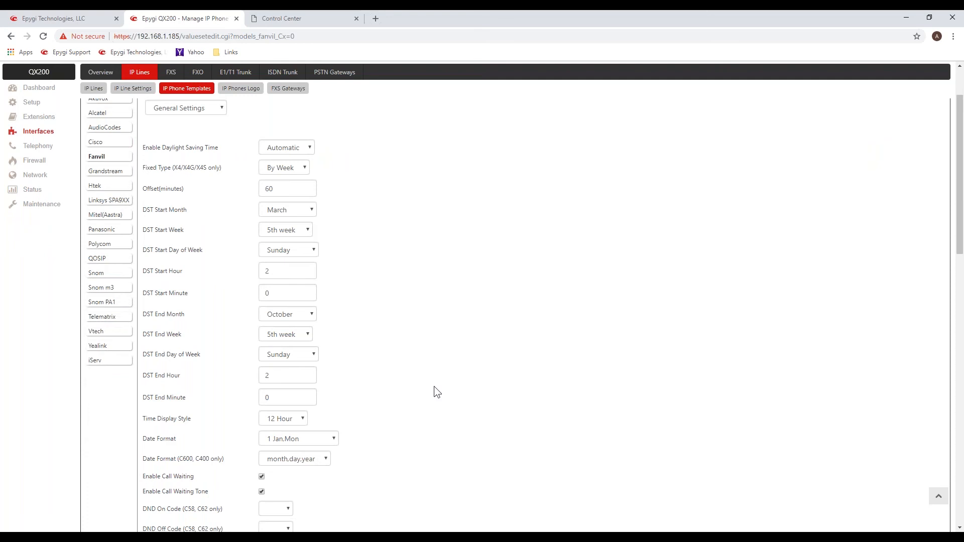
pyautogui.scroll(-1, 434, 387)
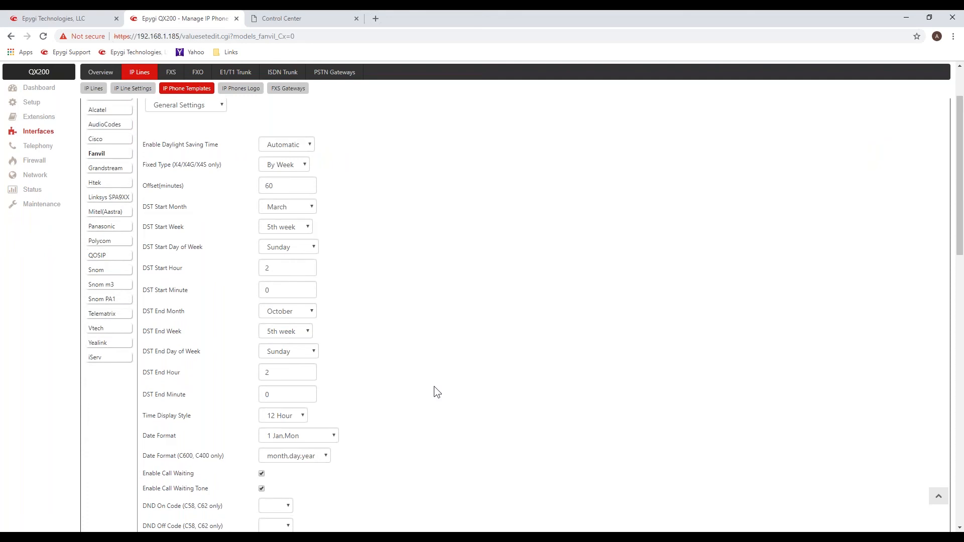
pyautogui.scroll(-1, 435, 387)
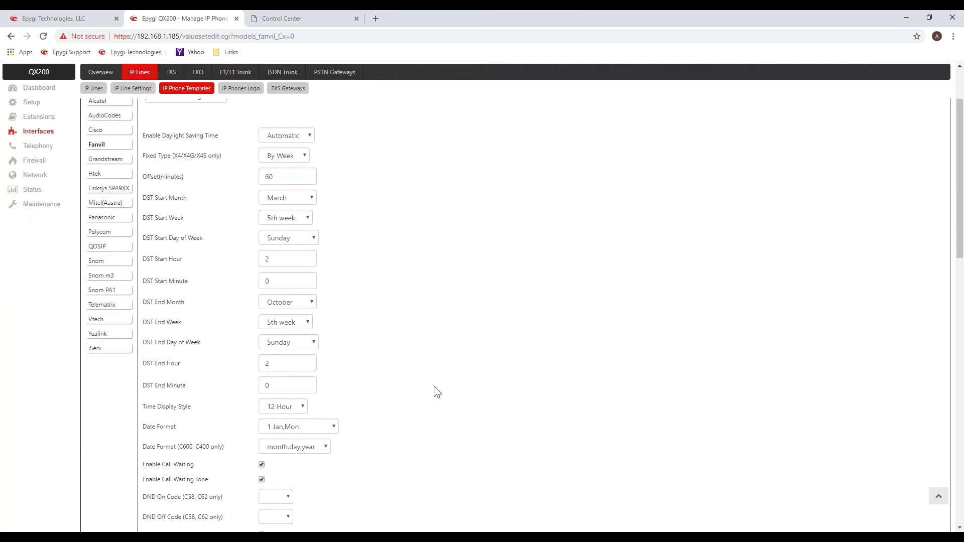
pyautogui.scroll(-3, 434, 387)
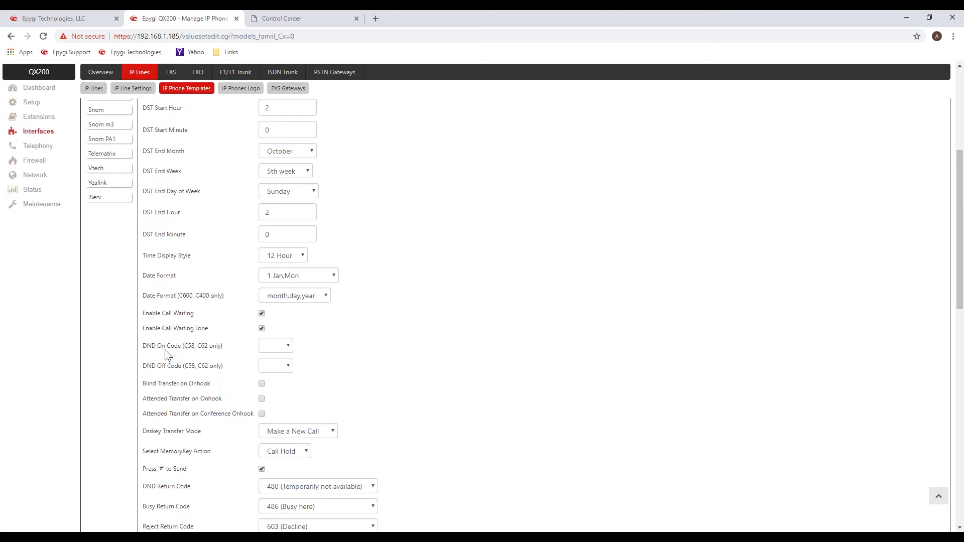
# Examine the Blind Transfer on Onhook and Attended Transfer on Onhook options and the neighbouring call handling settings.
pyautogui.moveTo(149, 383); pyautogui.dragTo(208, 385)
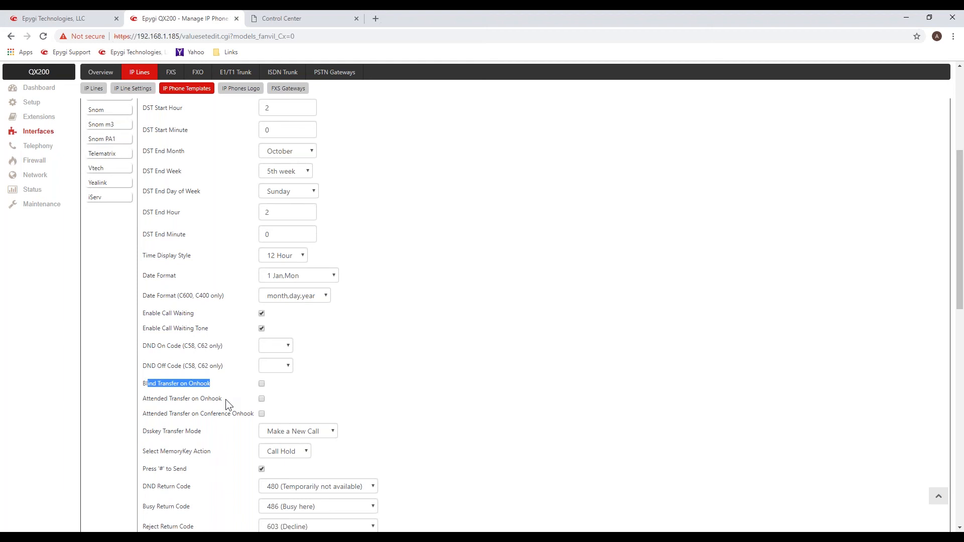
pyautogui.moveTo(225, 399); pyautogui.dragTo(172, 402)
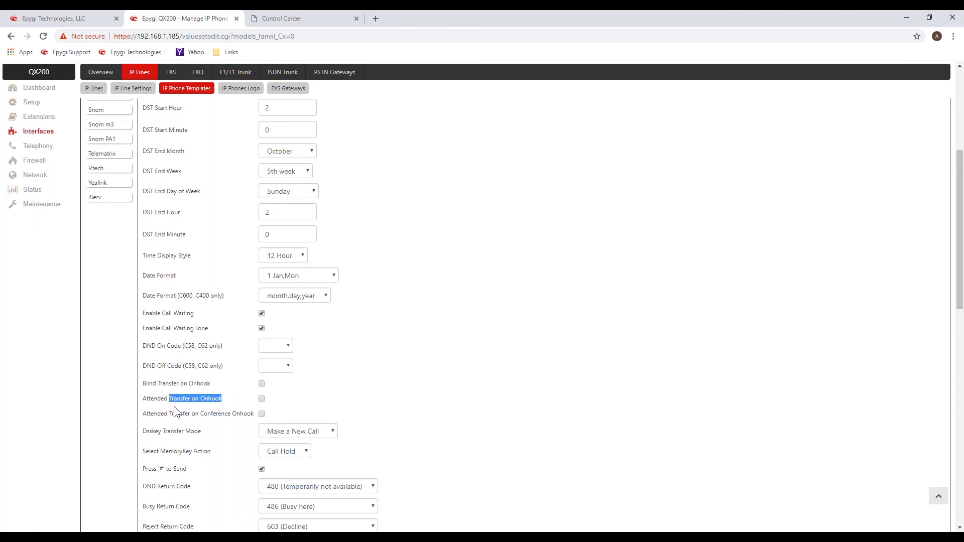
pyautogui.scroll(-1, 174, 406)
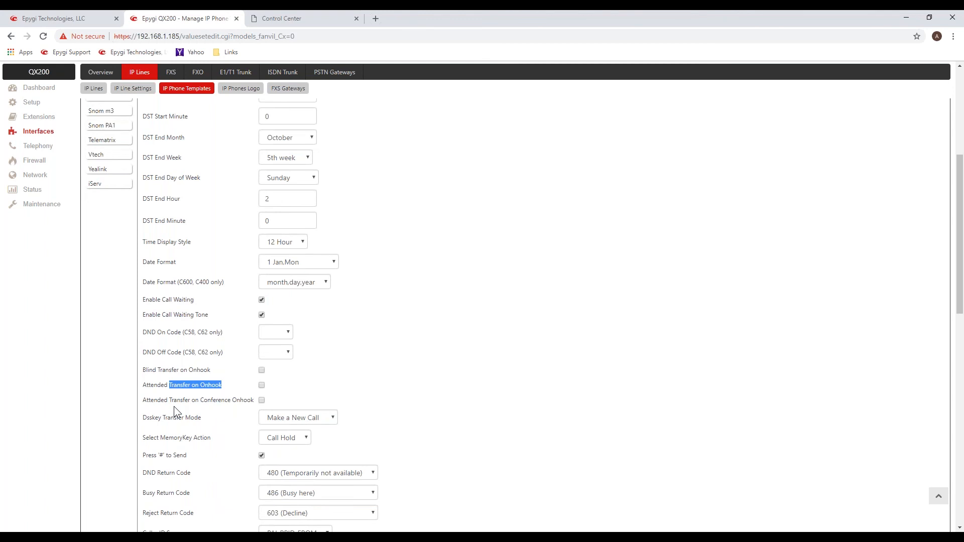
pyautogui.scroll(-1, 174, 406)
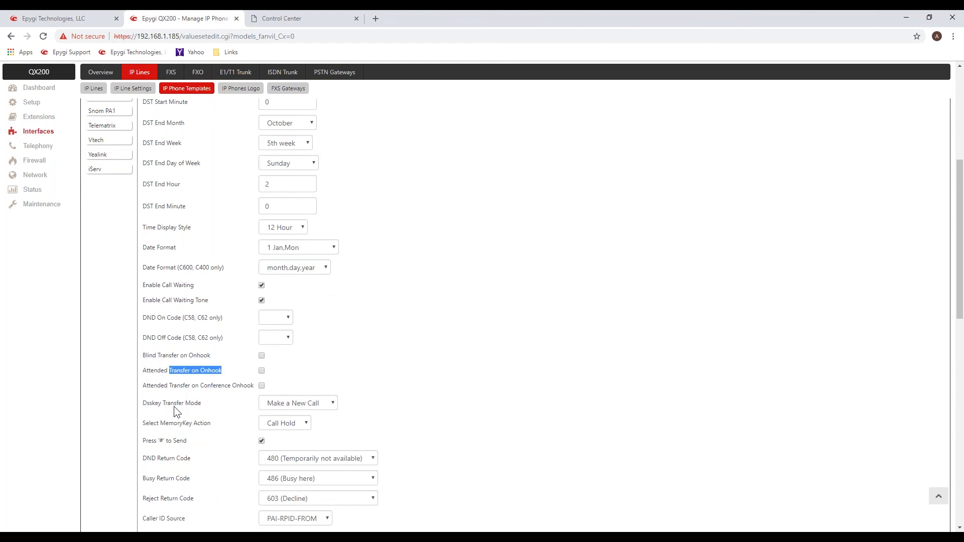
pyautogui.click(338, 369)
pyautogui.scroll(-1, 338, 368)
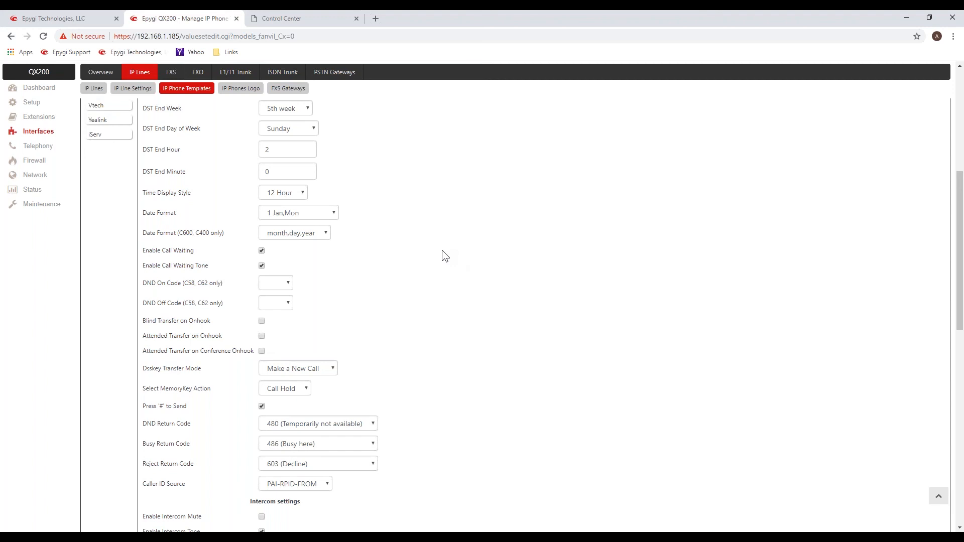
pyautogui.scroll(1, 442, 251)
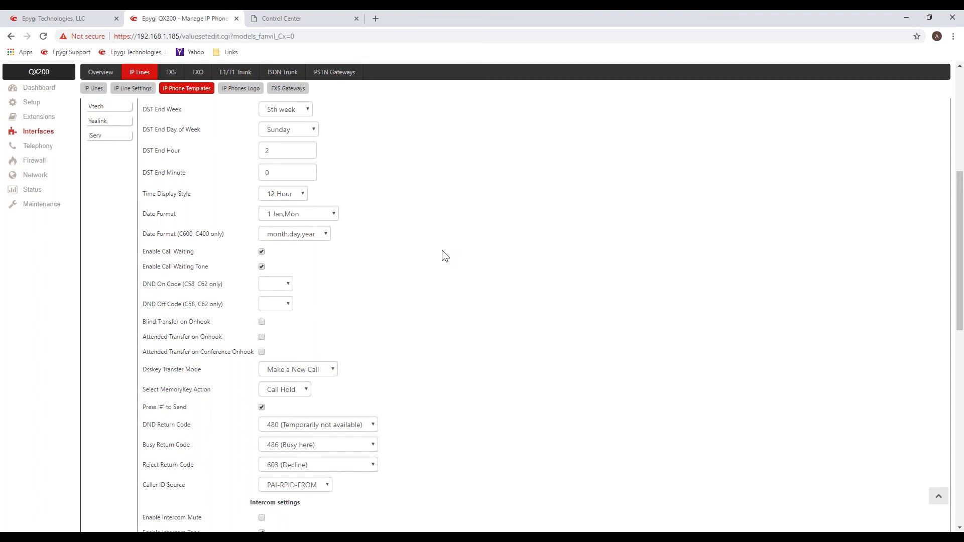
pyautogui.scroll(1, 443, 252)
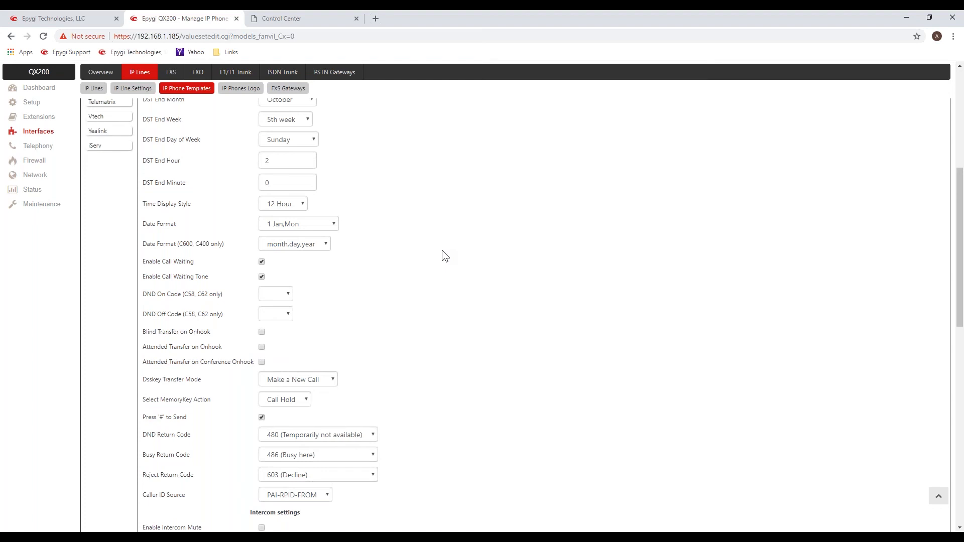
pyautogui.scroll(6, 442, 251)
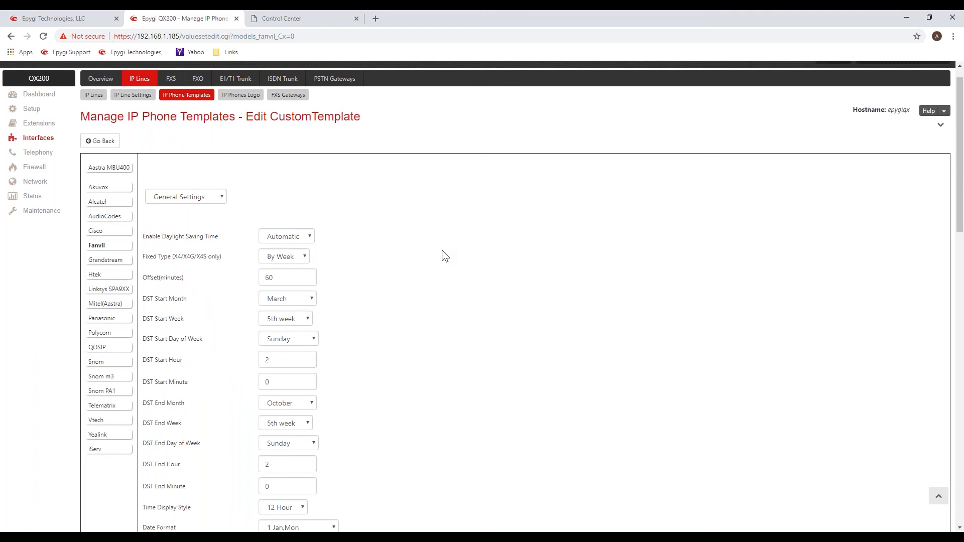
pyautogui.scroll(1, 442, 251)
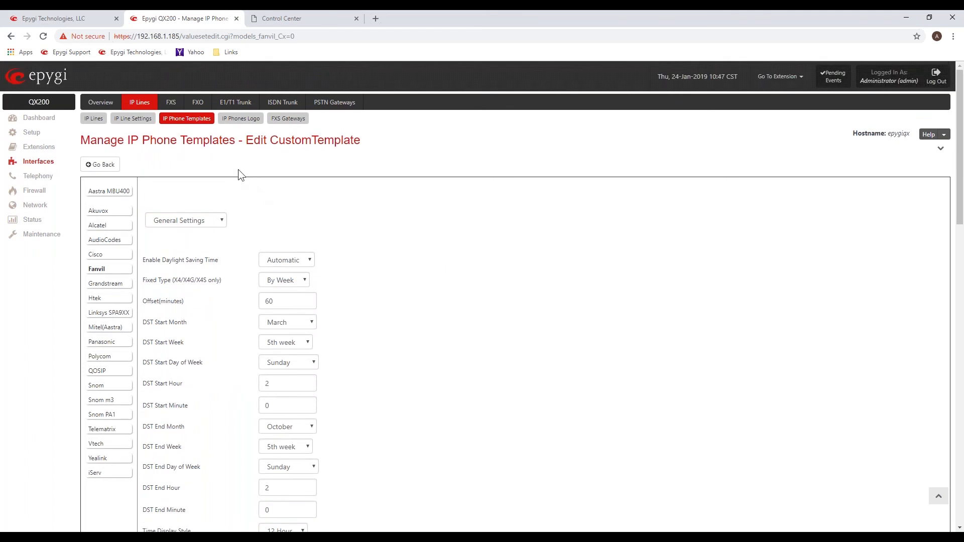
# Review the default phone template in IP Line Settings, and the templates and attached extensions of the configured Fanvil IP lines.
pyautogui.click(182, 123)
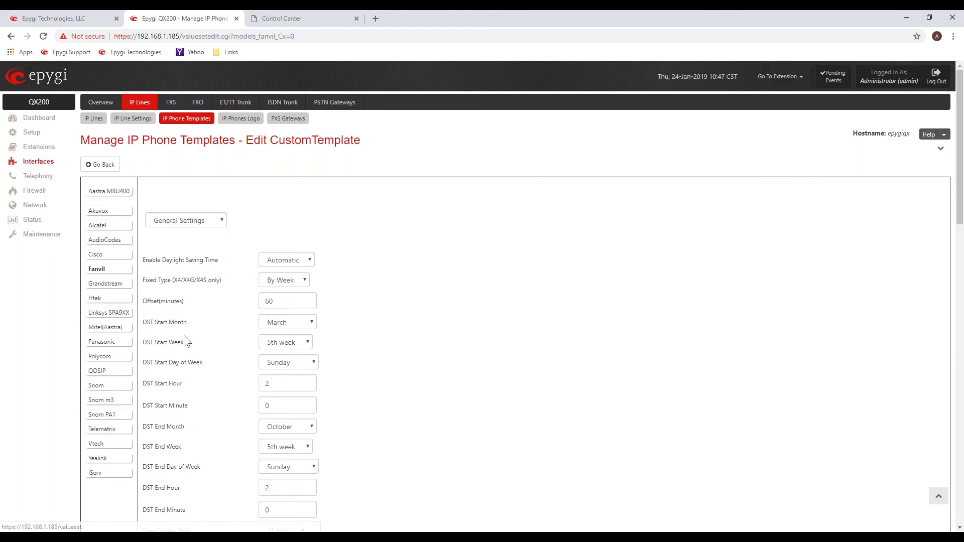
pyautogui.click(134, 119)
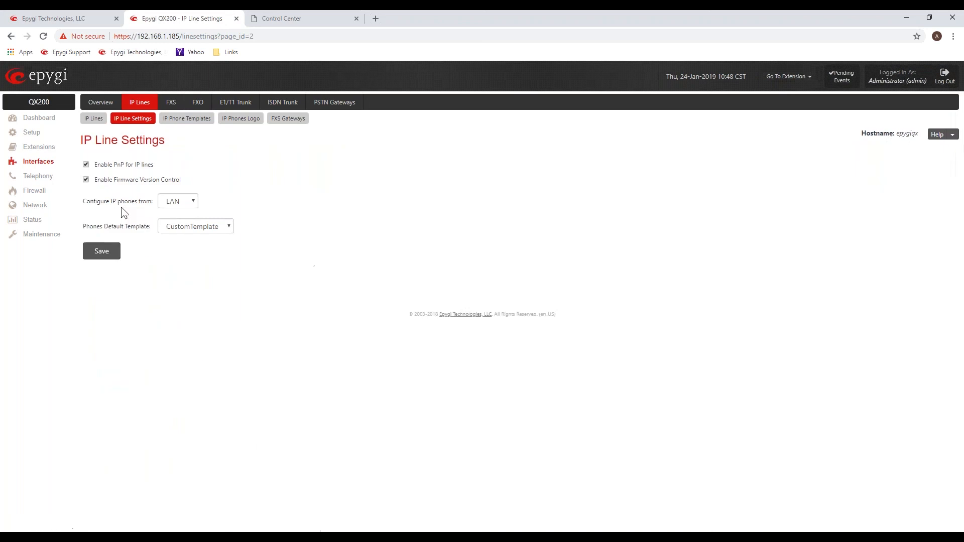
pyautogui.click(94, 118)
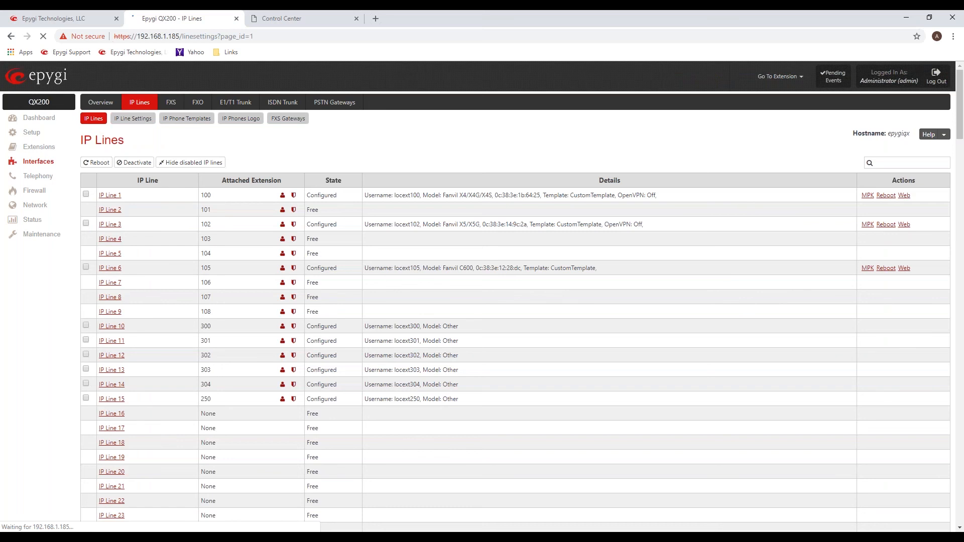
pyautogui.moveTo(546, 197); pyautogui.dragTo(601, 198)
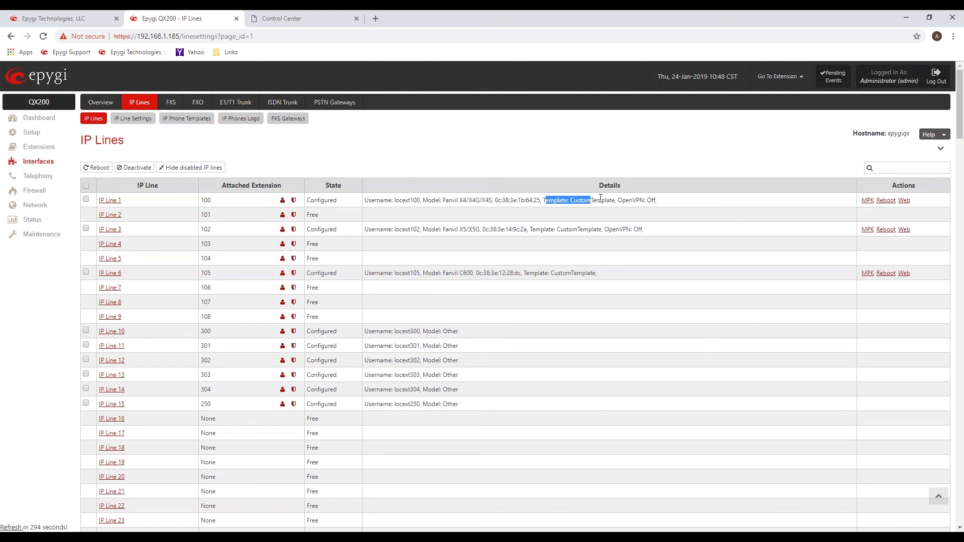
pyautogui.moveTo(529, 229); pyautogui.dragTo(603, 230)
pyautogui.click(370, 162)
pyautogui.moveTo(221, 231); pyautogui.dragTo(202, 233)
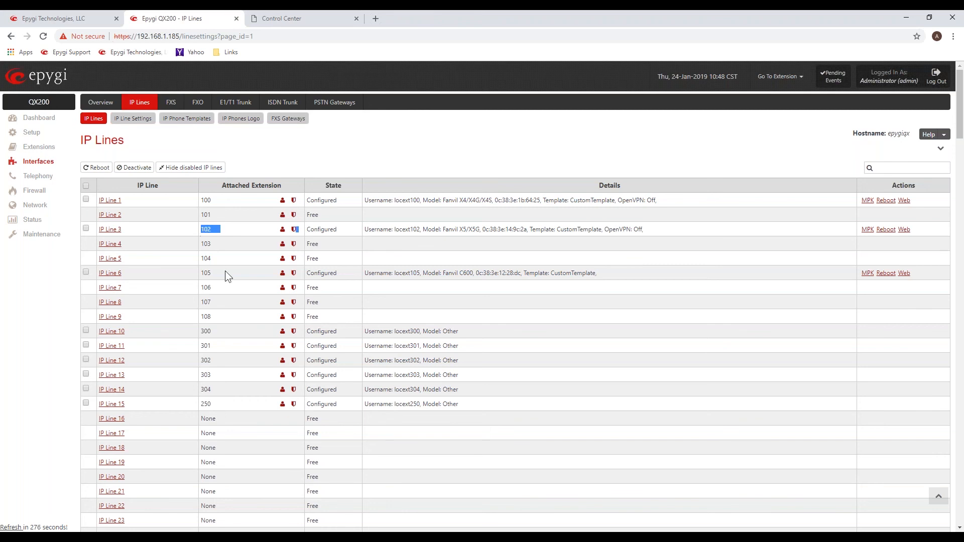
pyautogui.moveTo(225, 271); pyautogui.dragTo(208, 270)
pyautogui.click(267, 150)
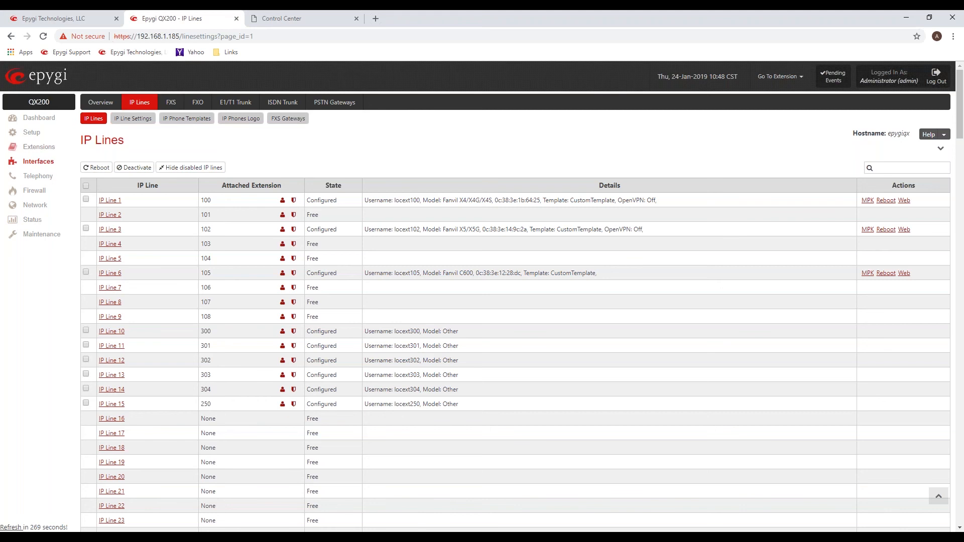
# Open the Dialing Directories under Extensions and view the Global Speed Dial and Phone Book CSV import pages.
pyautogui.click(39, 149)
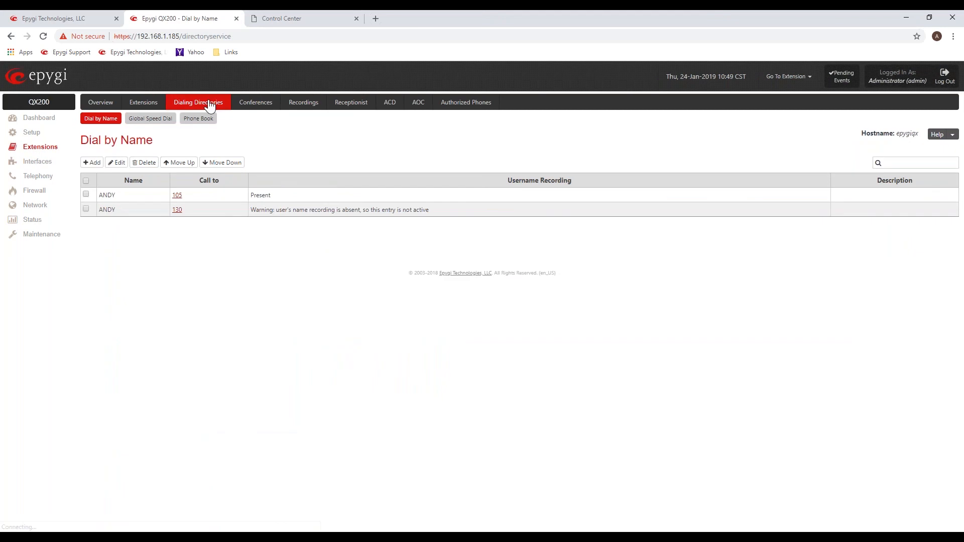
pyautogui.click(150, 119)
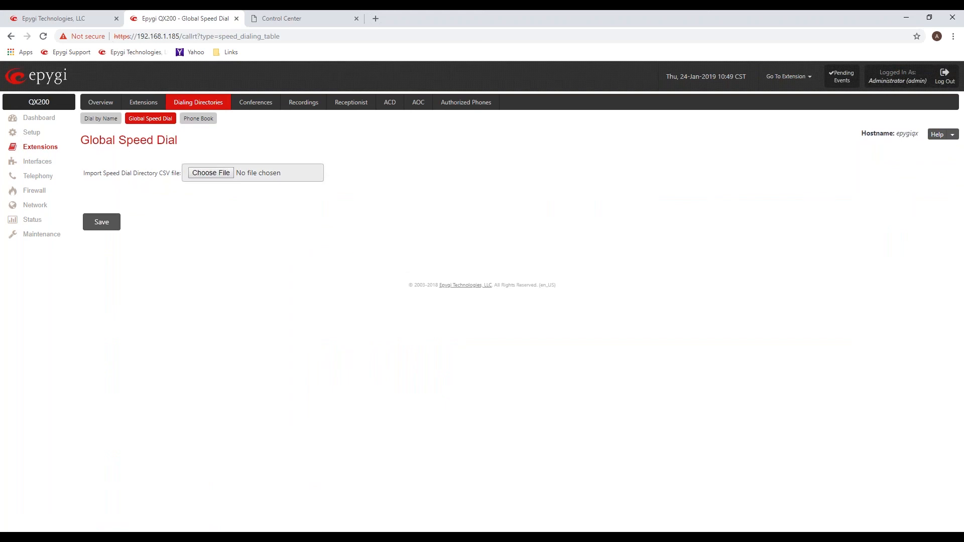
pyautogui.click(203, 121)
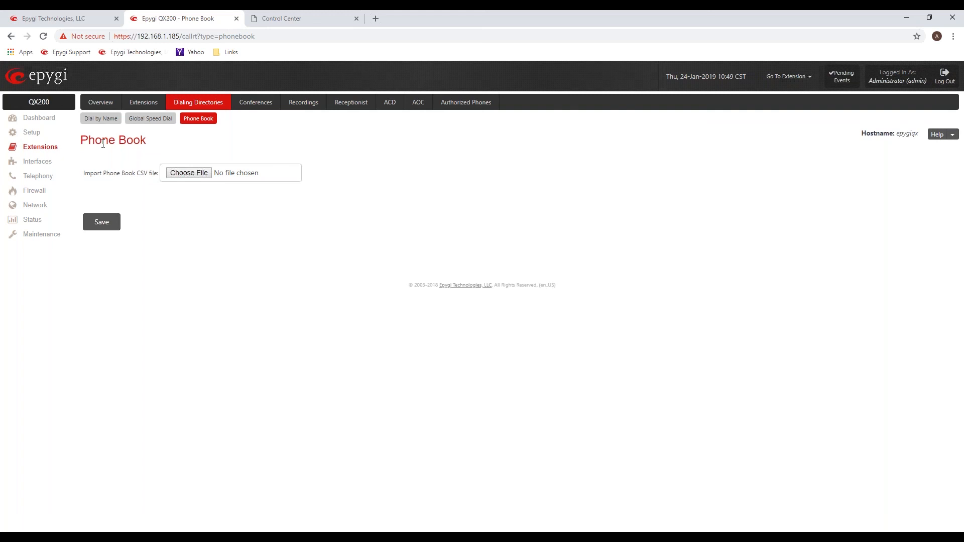
# Open the Maintenance diagnostics, run a security audit under Security Diagnostics, and open the System Logs.
pyautogui.click(50, 154)
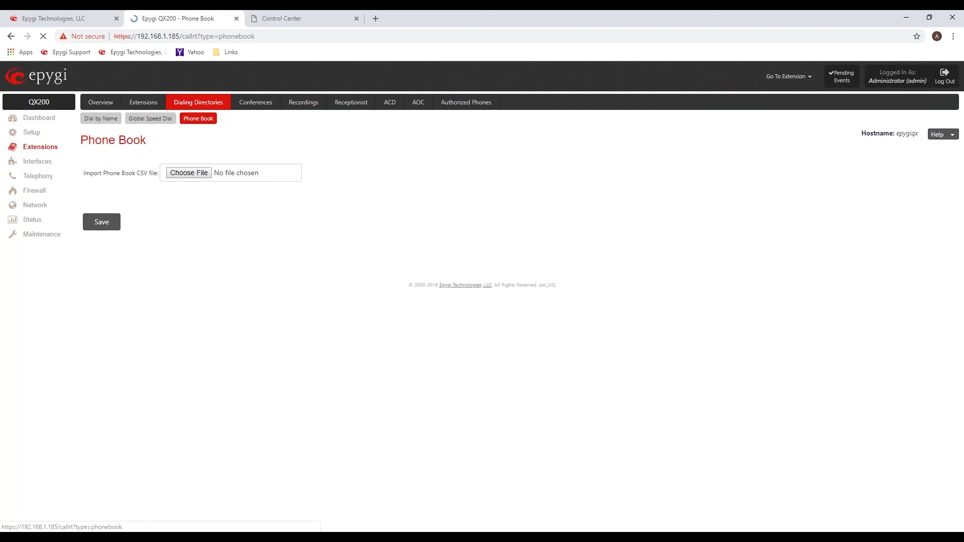
pyautogui.click(35, 236)
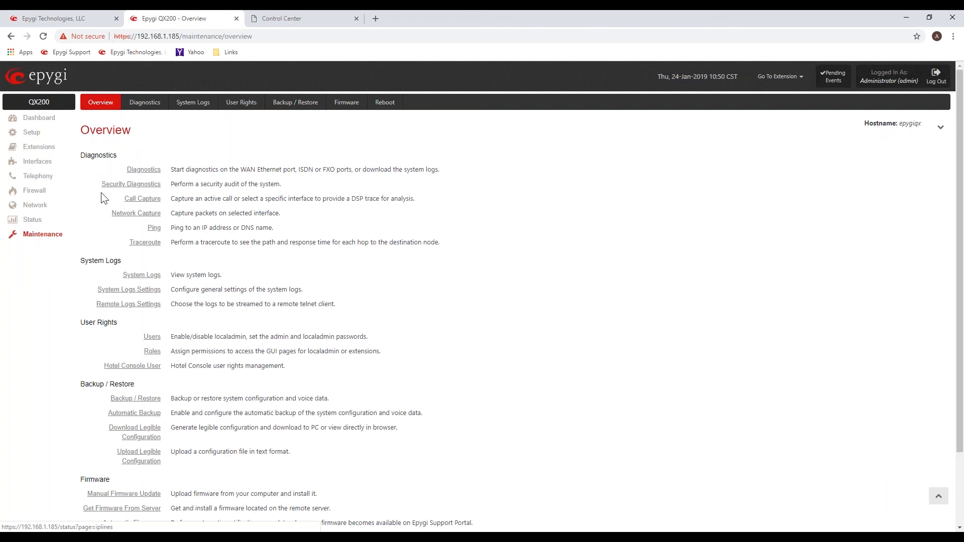
pyautogui.click(144, 170)
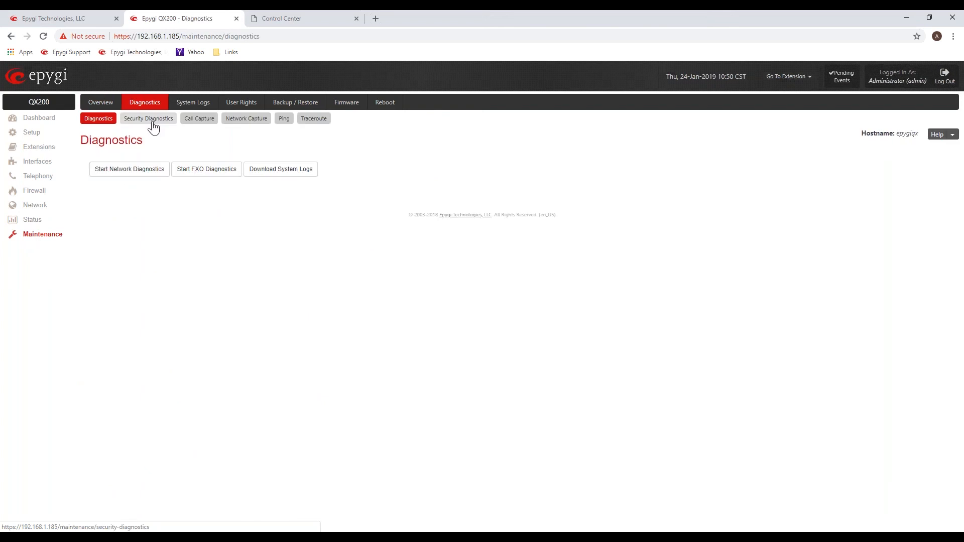
pyautogui.click(149, 119)
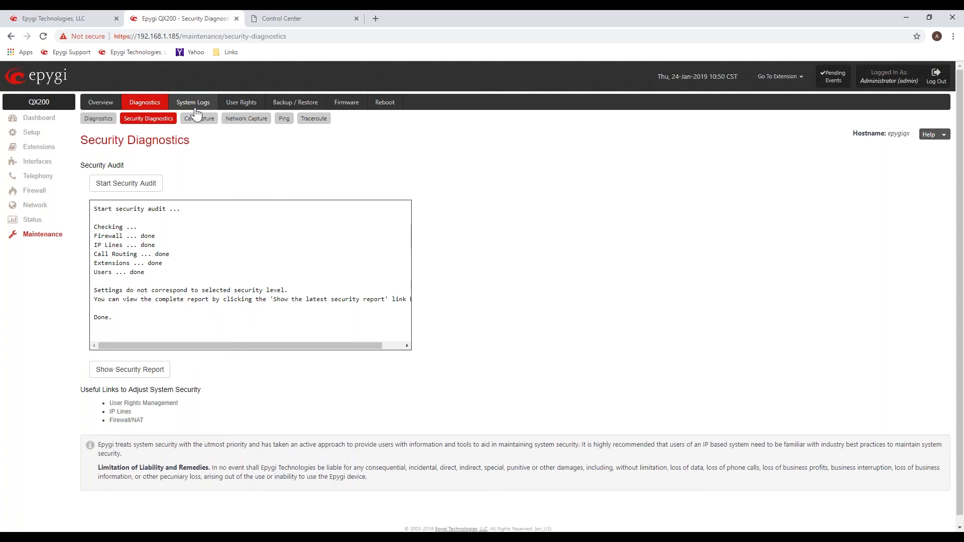
pyautogui.click(194, 103)
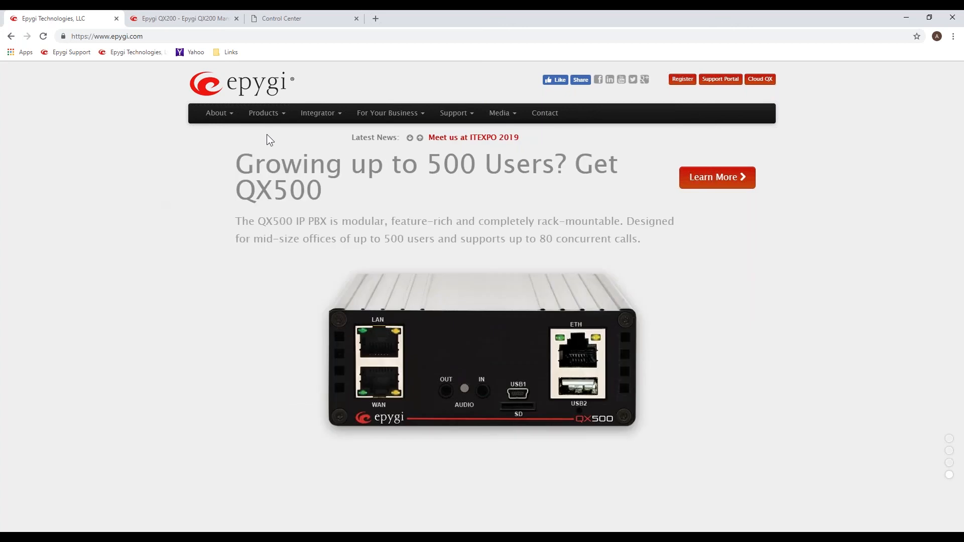
# Open the 2019 Events page on the Epygi website and review the ITEXPO 2019, cloud services presentation and Fanvil webinar entries.
pyautogui.moveTo(275, 114)
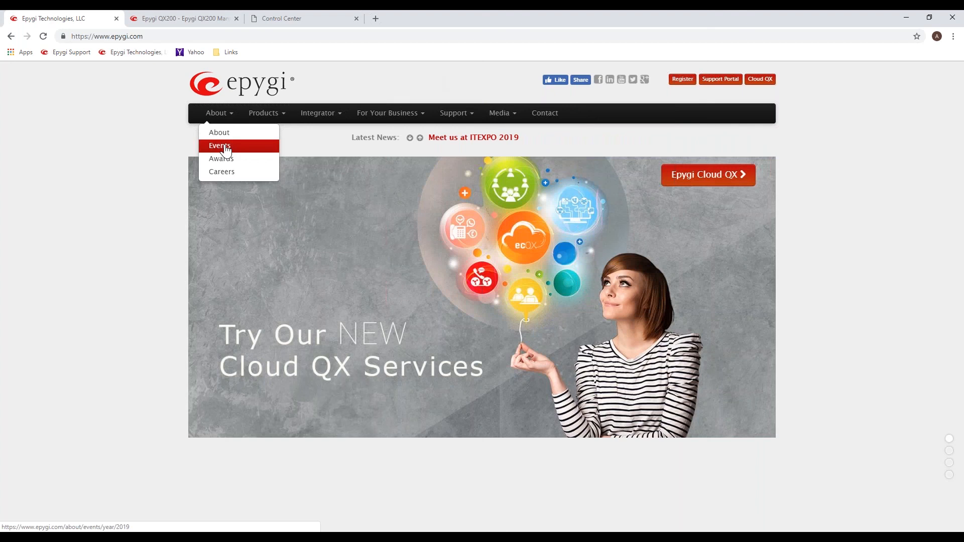
pyautogui.click(226, 151)
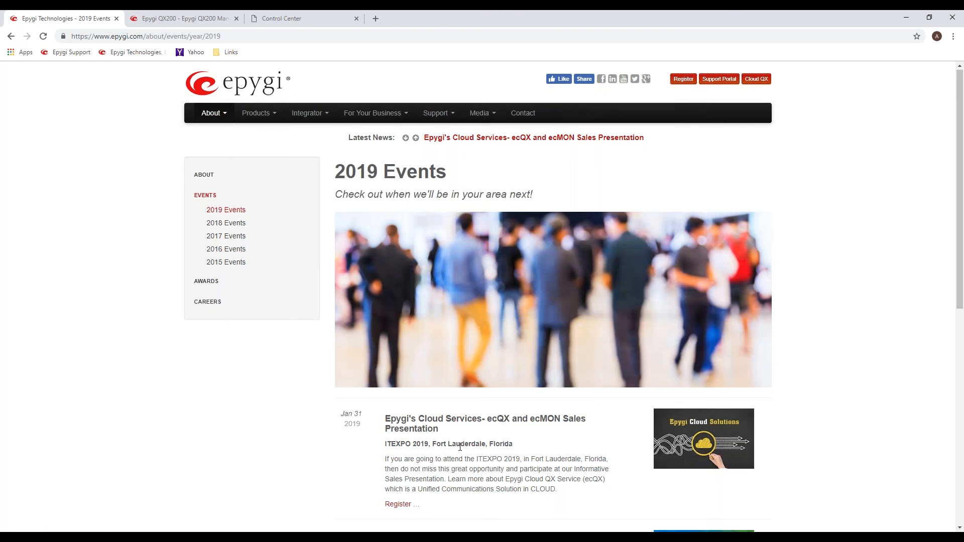
pyautogui.scroll(-4, 460, 446)
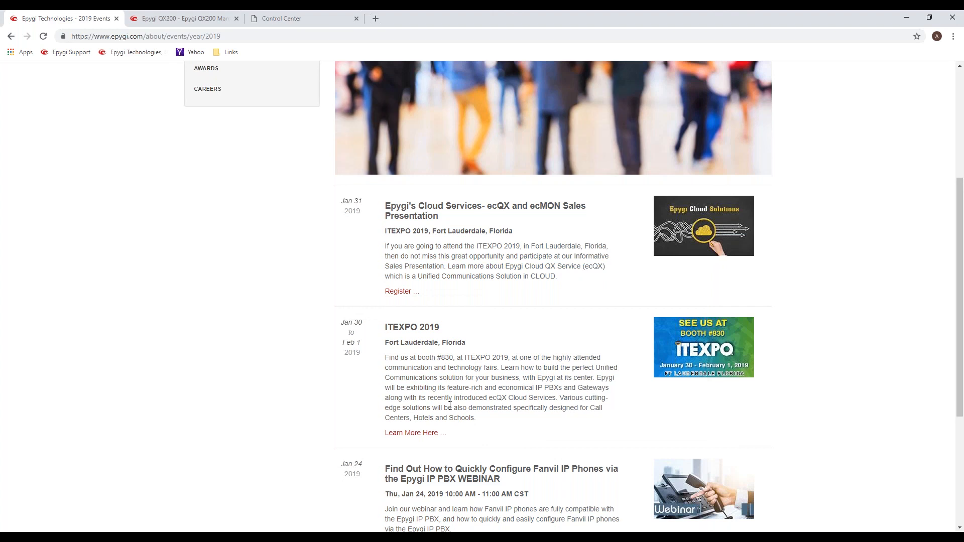
pyautogui.scroll(-2, 450, 406)
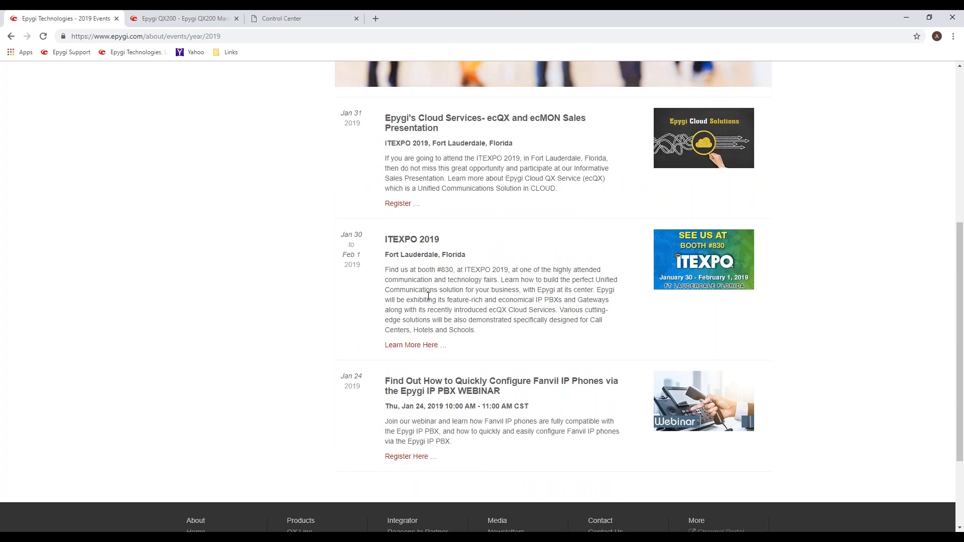
pyautogui.moveTo(408, 270); pyautogui.dragTo(454, 271)
pyautogui.click(469, 291)
pyautogui.scroll(1, 505, 316)
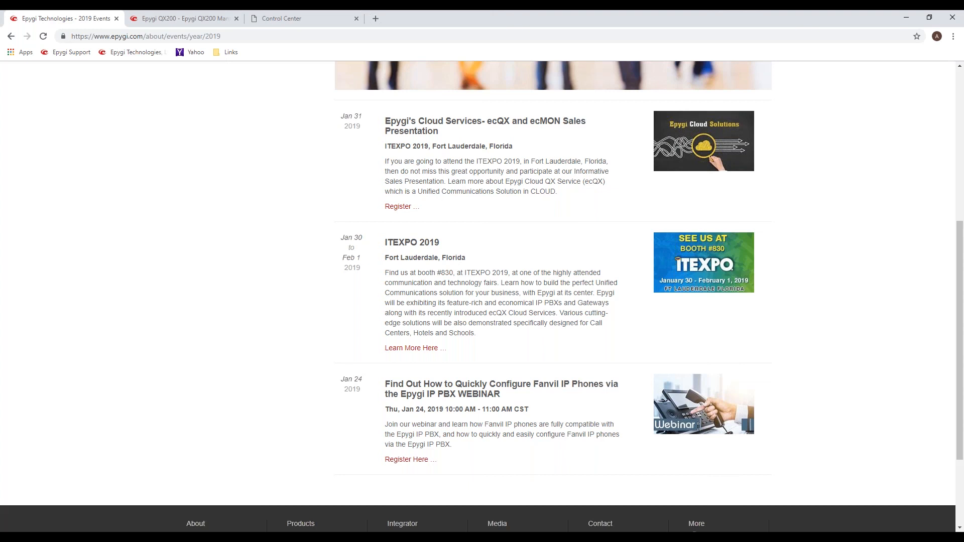
pyautogui.scroll(2, 553, 297)
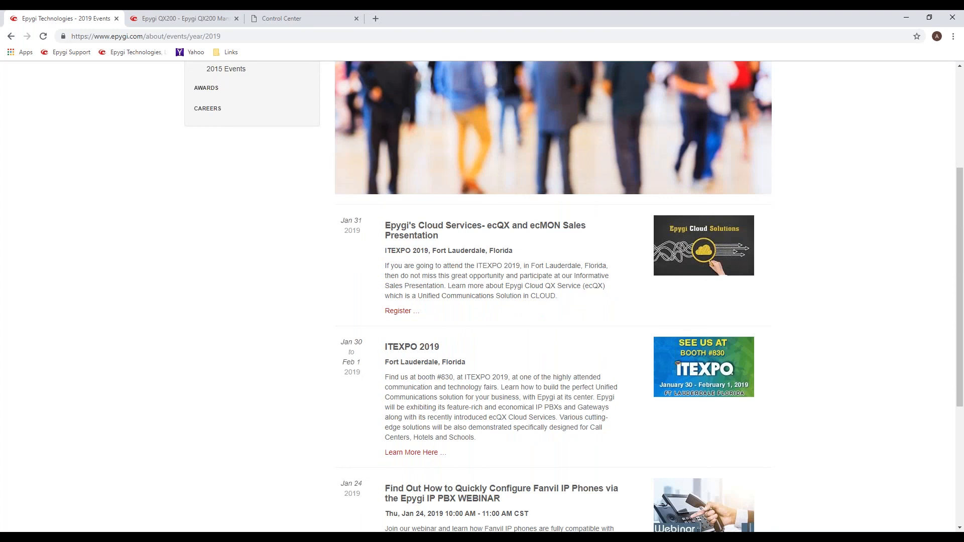
pyautogui.scroll(3, 225, 124)
pyautogui.moveTo(224, 124)
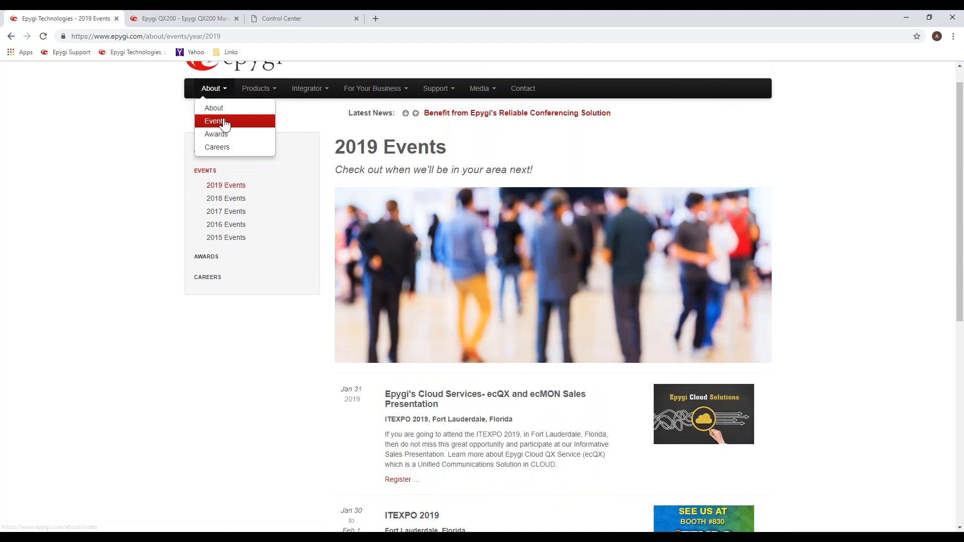